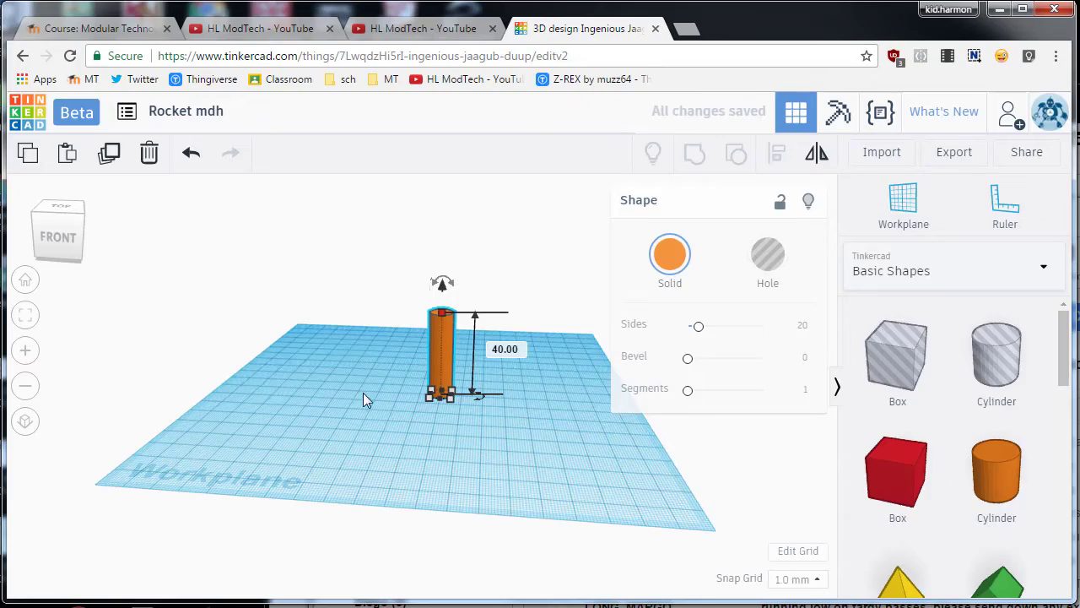
Step: Set a temporary workplane on the top face of the orange cylinder
right_drag(363, 393, 427, 382)
scroll(430, 388, up, 5)
right_drag(441, 450, 144, 248)
click(27, 315)
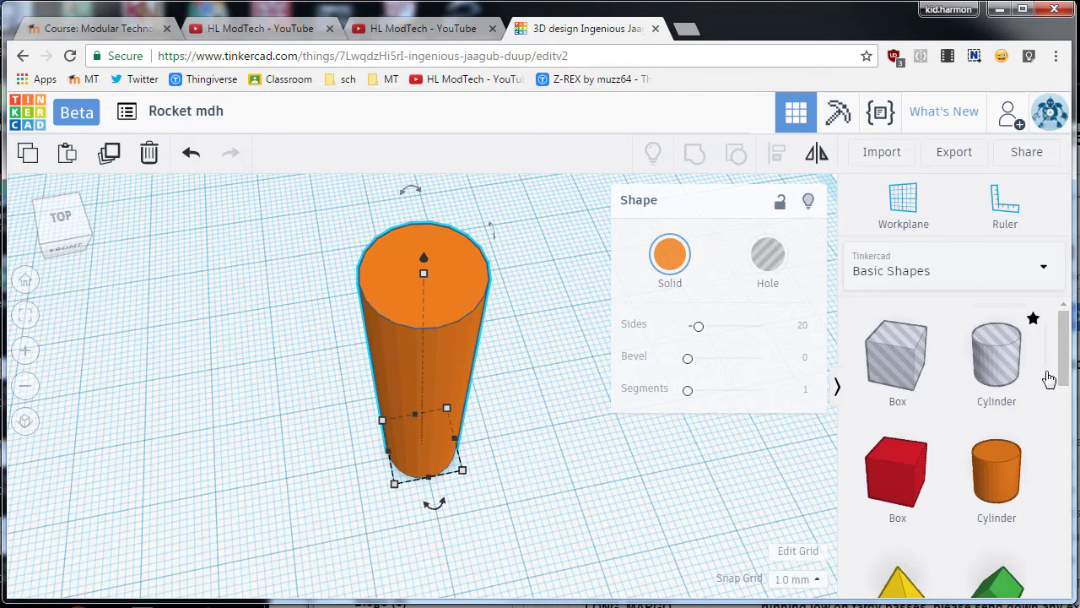
drag(1069, 369, 1069, 489)
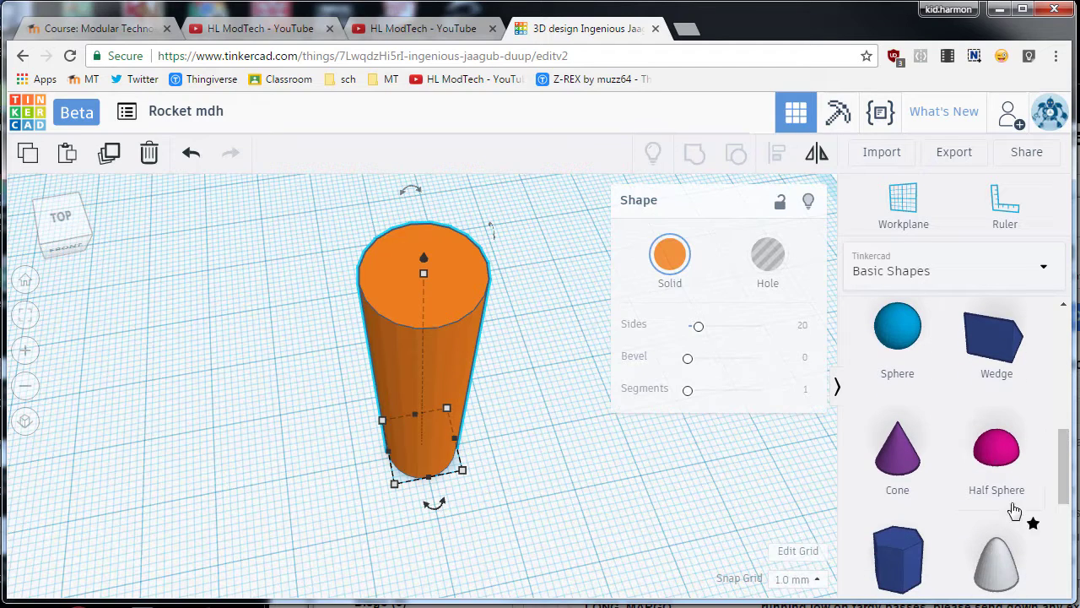
scroll(1014, 491, down, 2)
scroll(896, 412, up, 2)
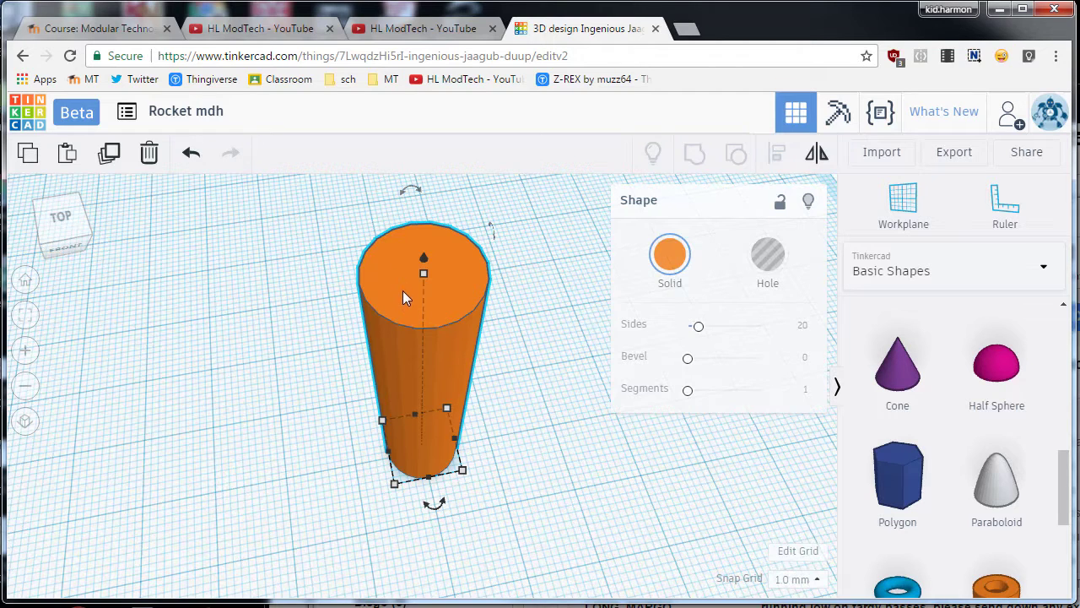
key(w)
click(420, 285)
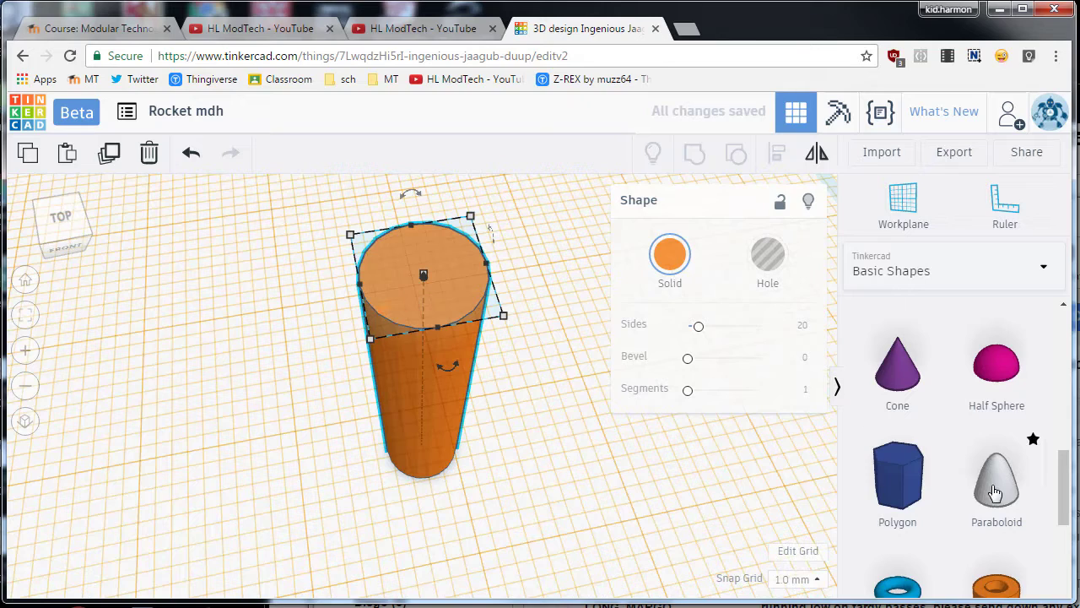
Step: Place a cone on top of the cylinder and set its base width and depth to 10 mm each
click(897, 367)
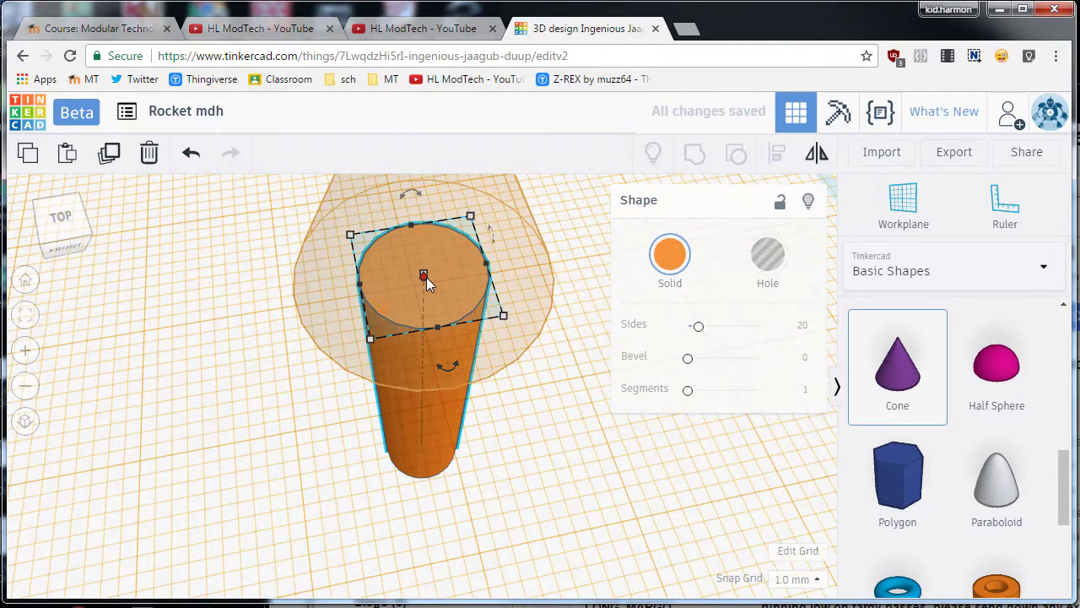
click(426, 277)
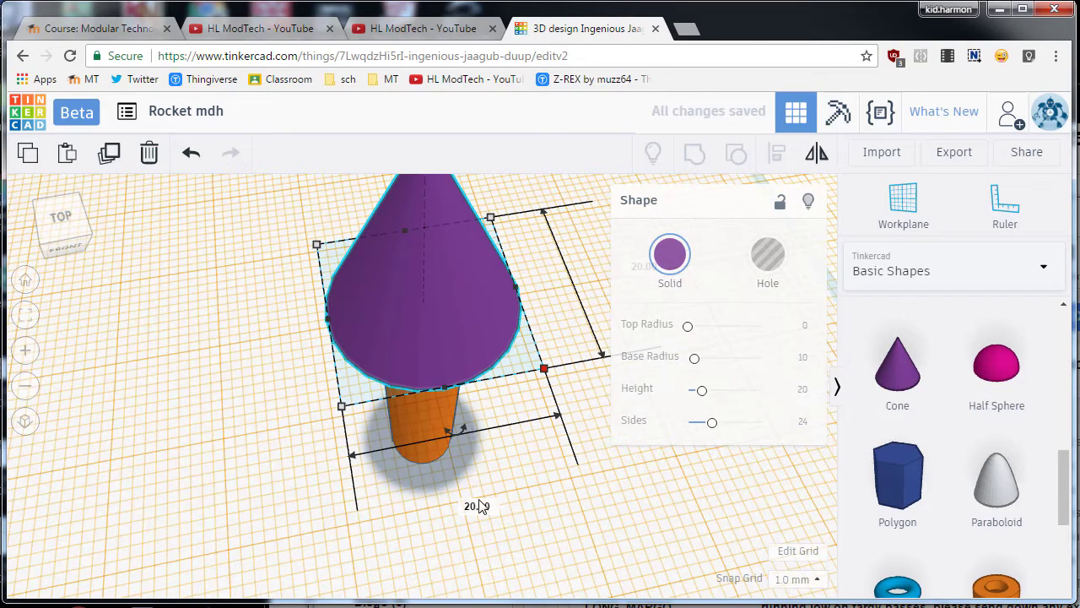
click(474, 505)
key(Return)
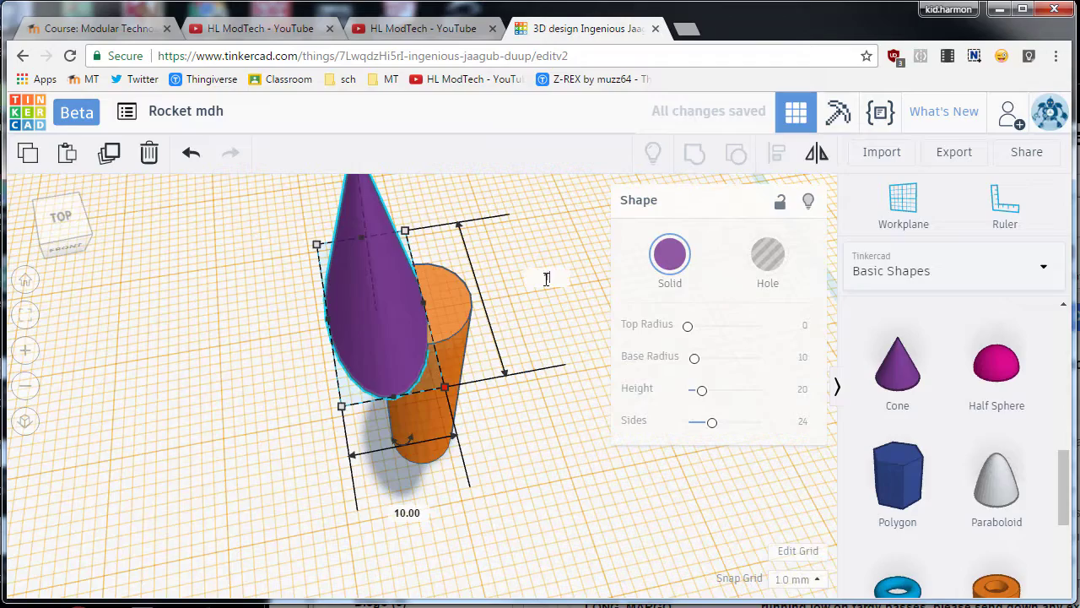
key(Return)
scroll(399, 419, down, 2)
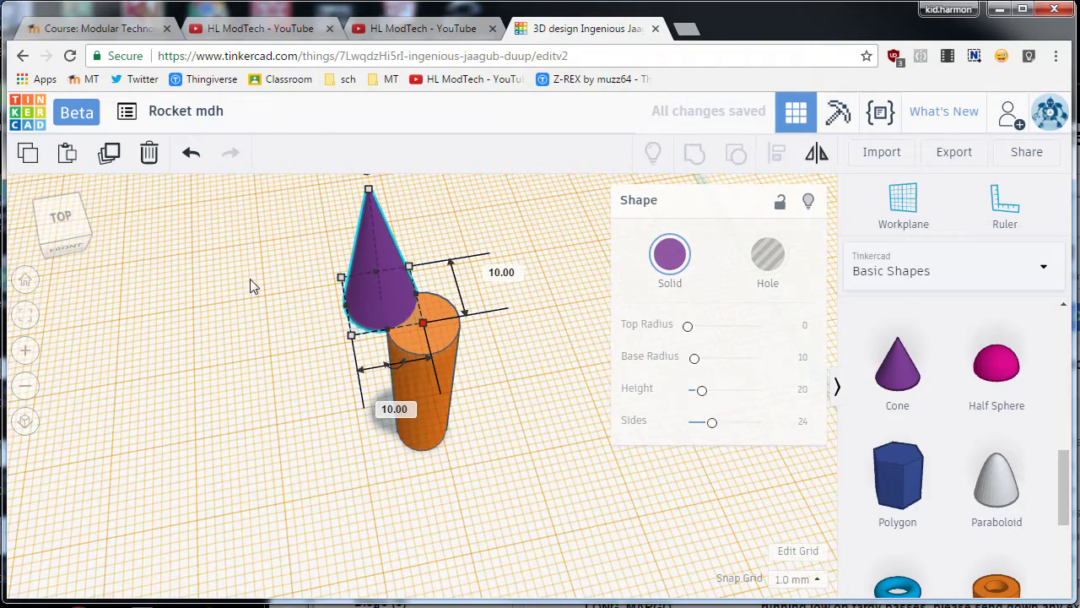
Step: Align the cone and the cylinder on their centres in both horizontal directions
click(62, 243)
click(59, 213)
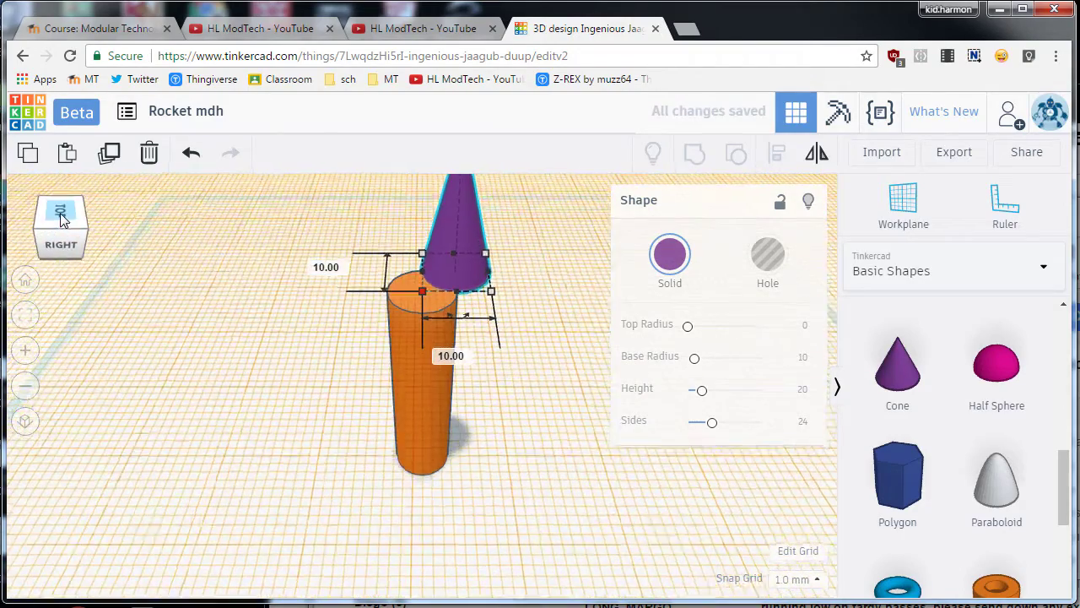
drag(302, 279, 533, 452)
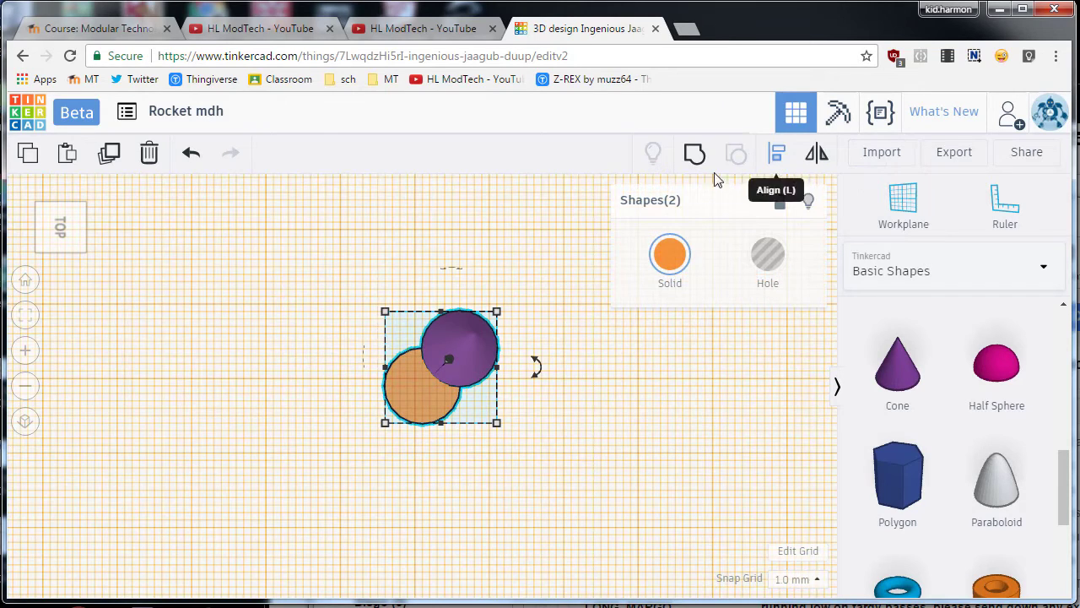
click(338, 280)
drag(337, 279, 534, 457)
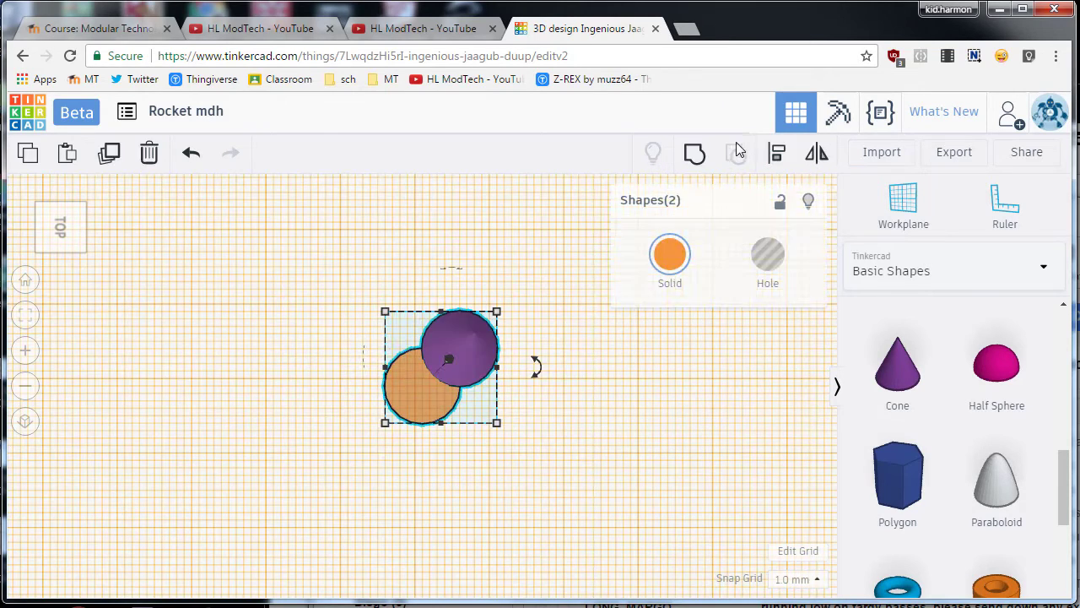
click(775, 154)
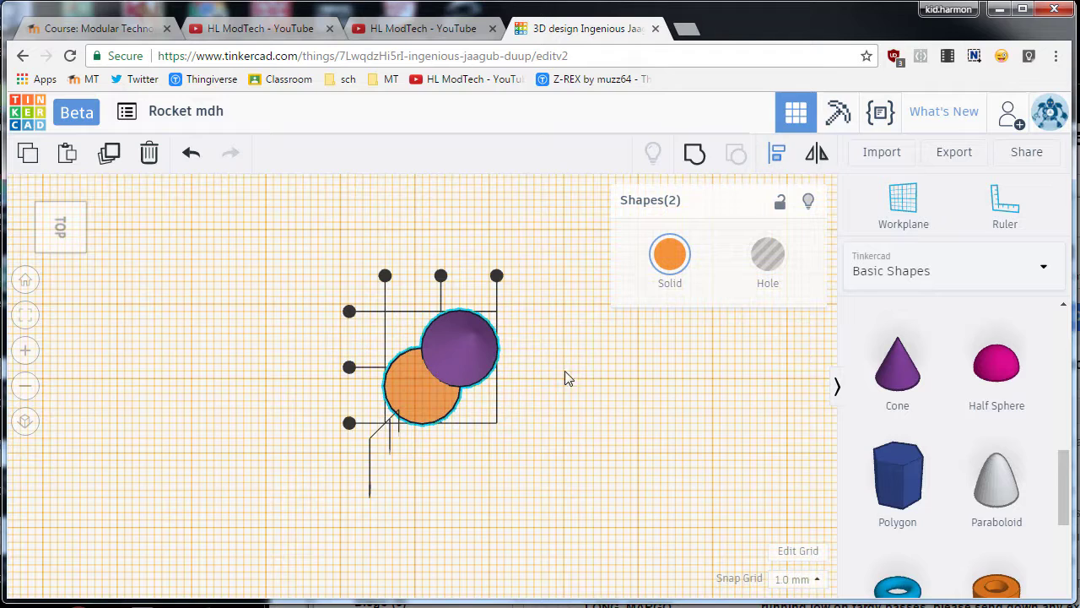
click(440, 275)
click(367, 366)
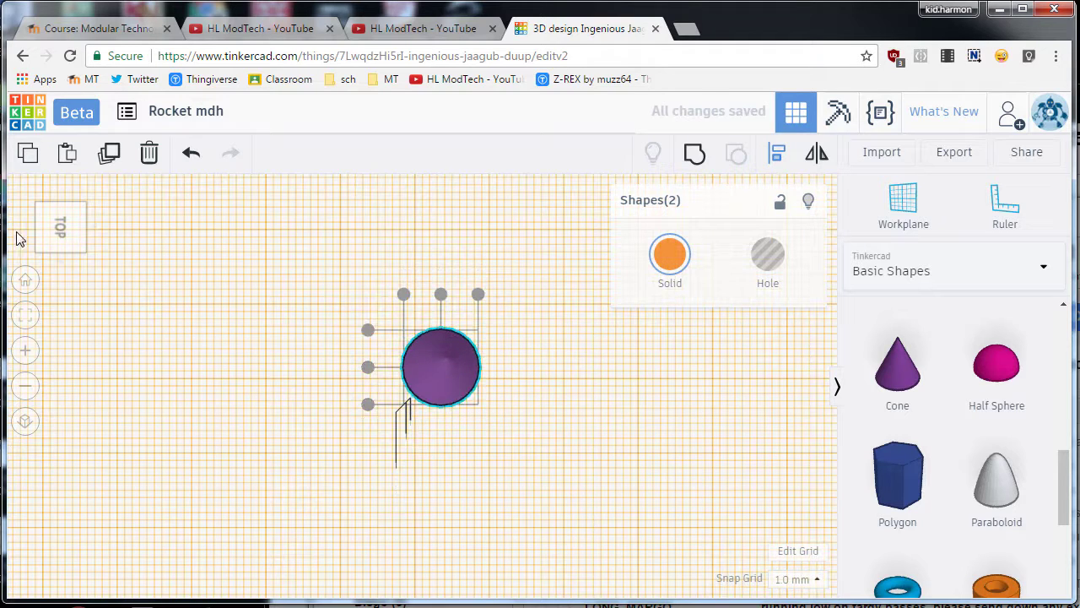
Step: Return the workplane to the original base grid and clear the selection
click(60, 249)
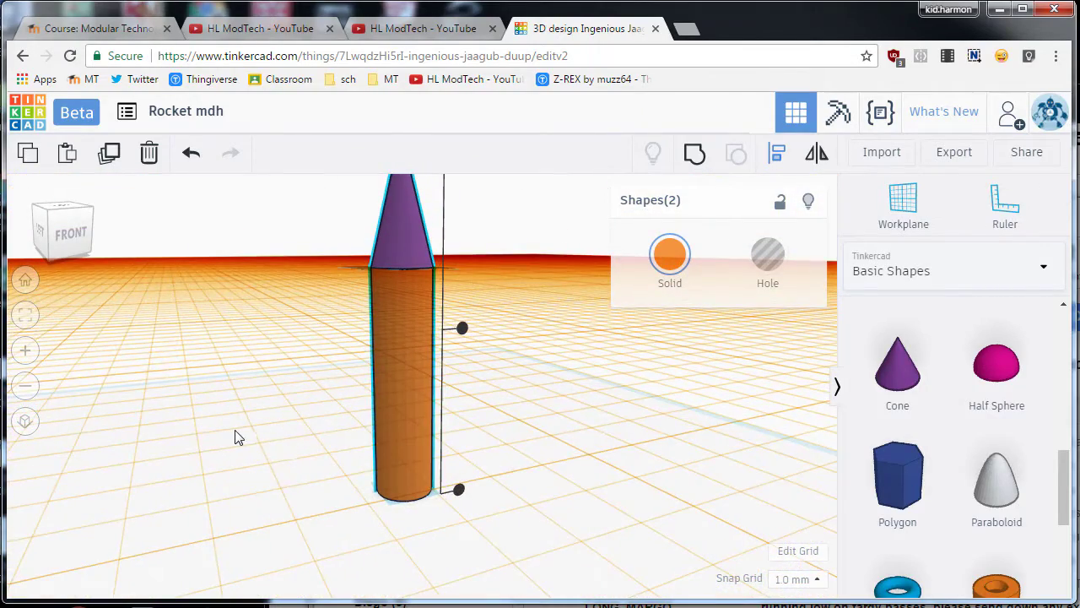
key(w)
click(226, 465)
right_drag(226, 465, 303, 478)
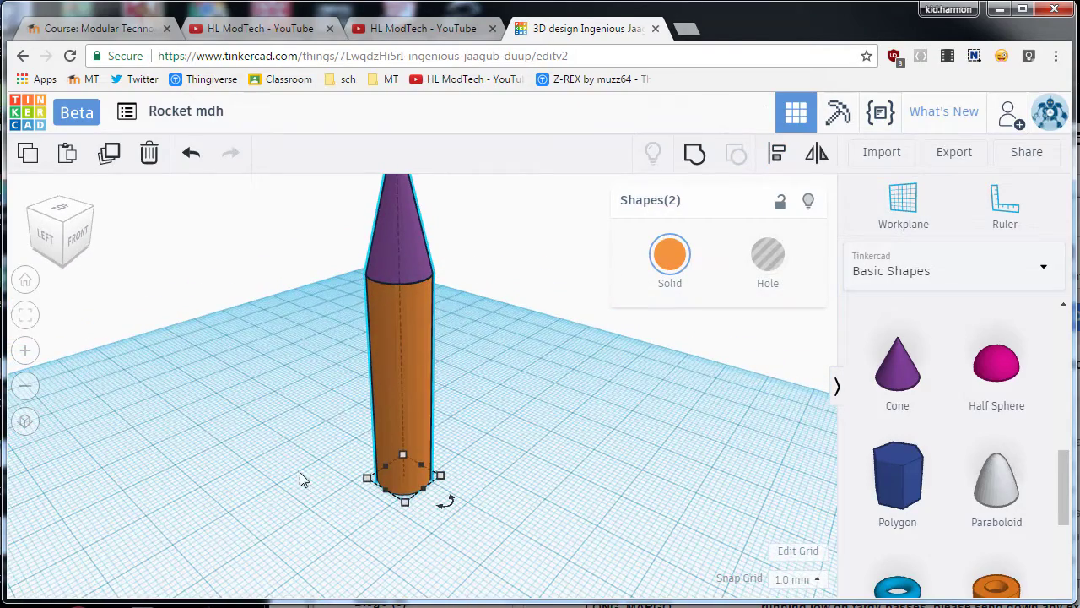
click(328, 414)
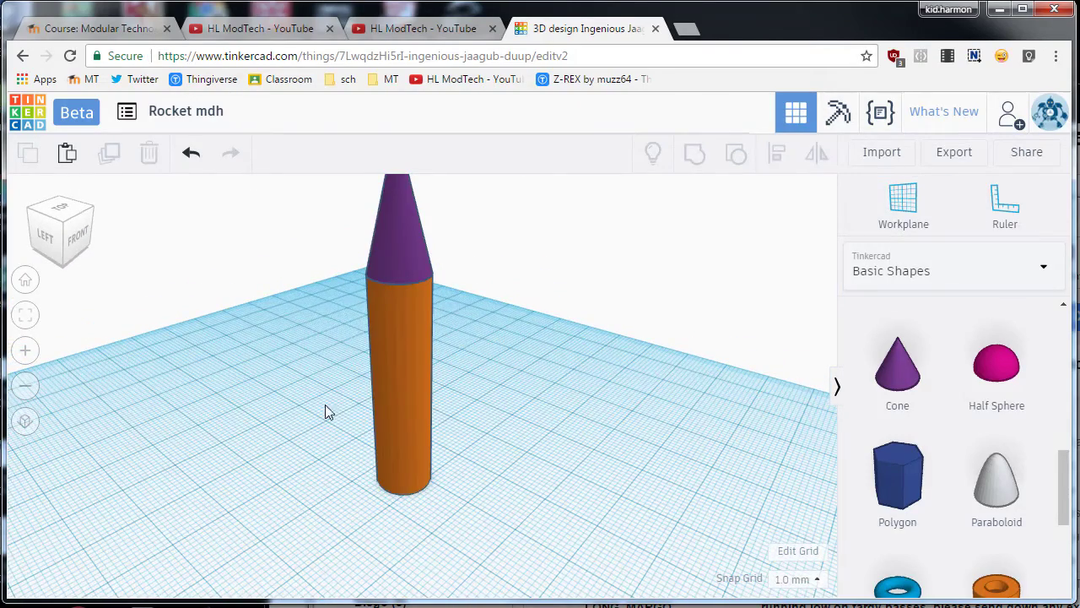
Step: Group the cone and the cylinder into one rocket body
drag(442, 378, 443, 377)
click(307, 265)
drag(527, 401, 528, 401)
click(693, 152)
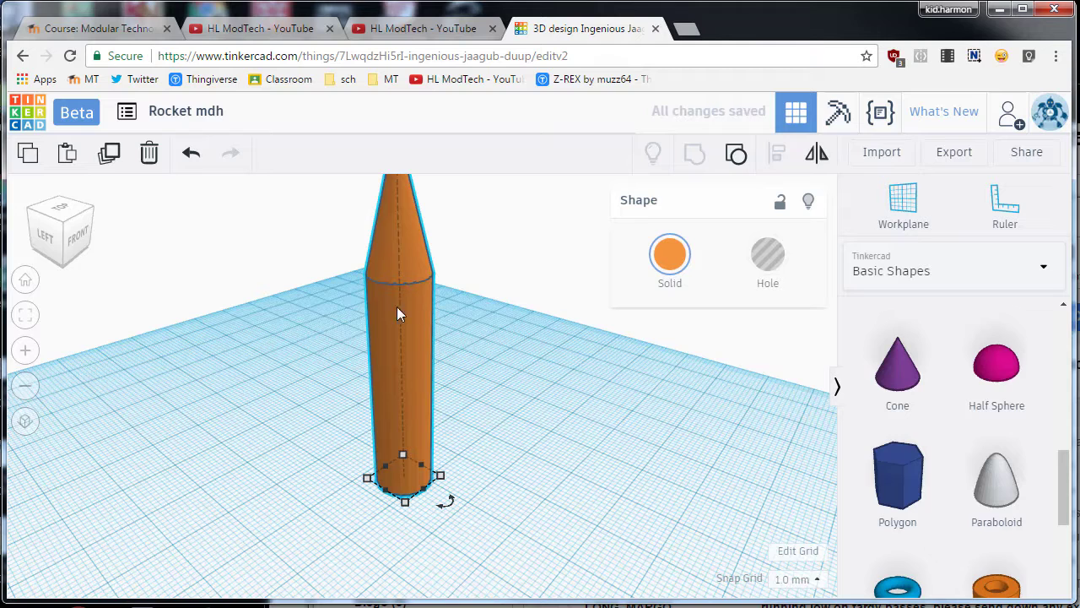
Step: Turn on Multicolor for the grouped rocket so its parts keep their own colours
click(671, 258)
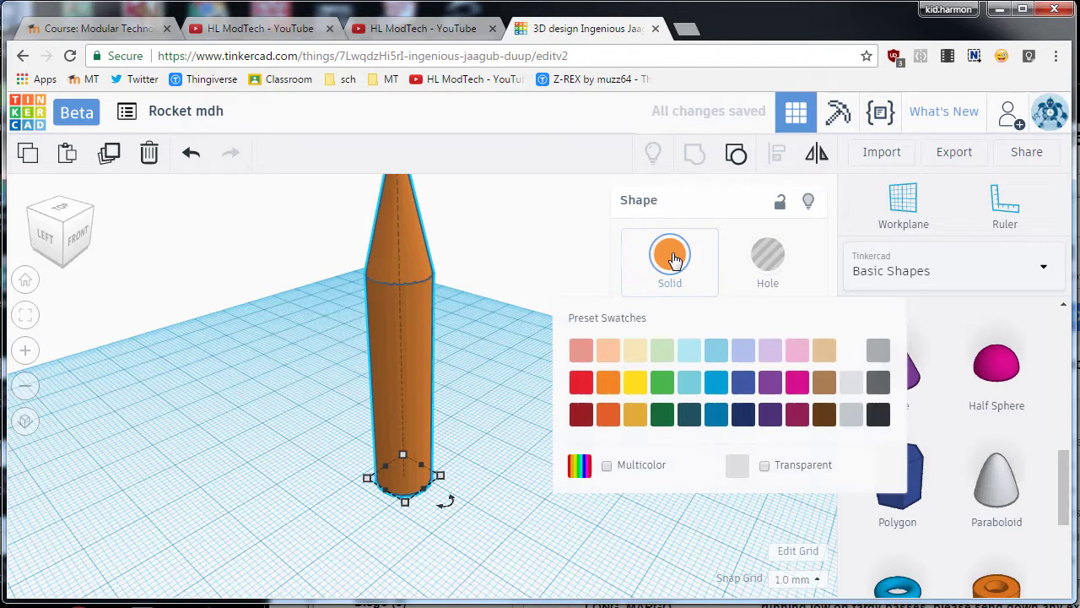
click(607, 465)
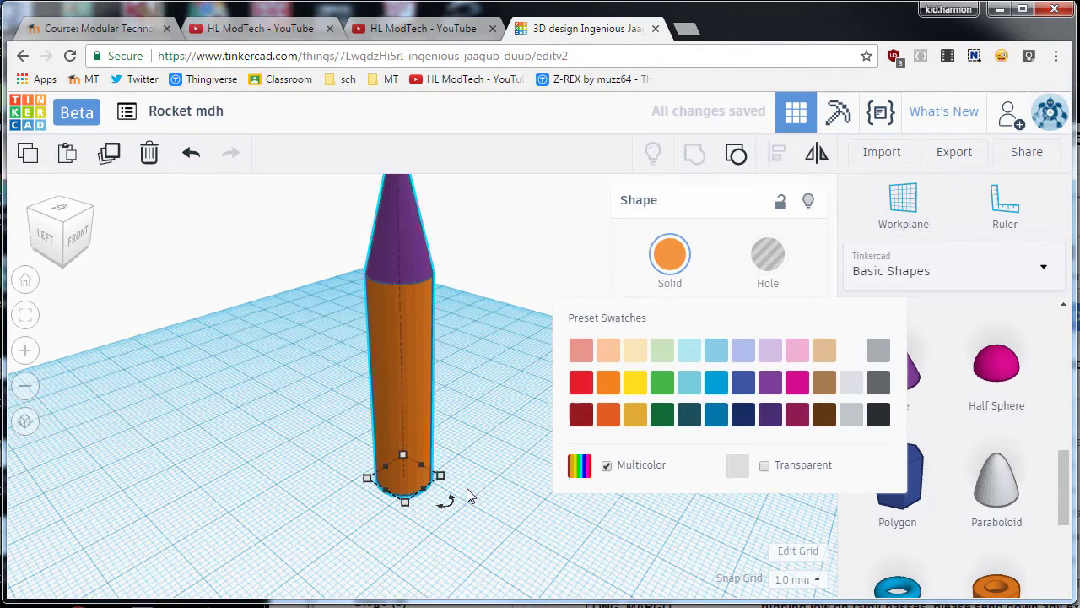
right_drag(539, 486, 479, 454)
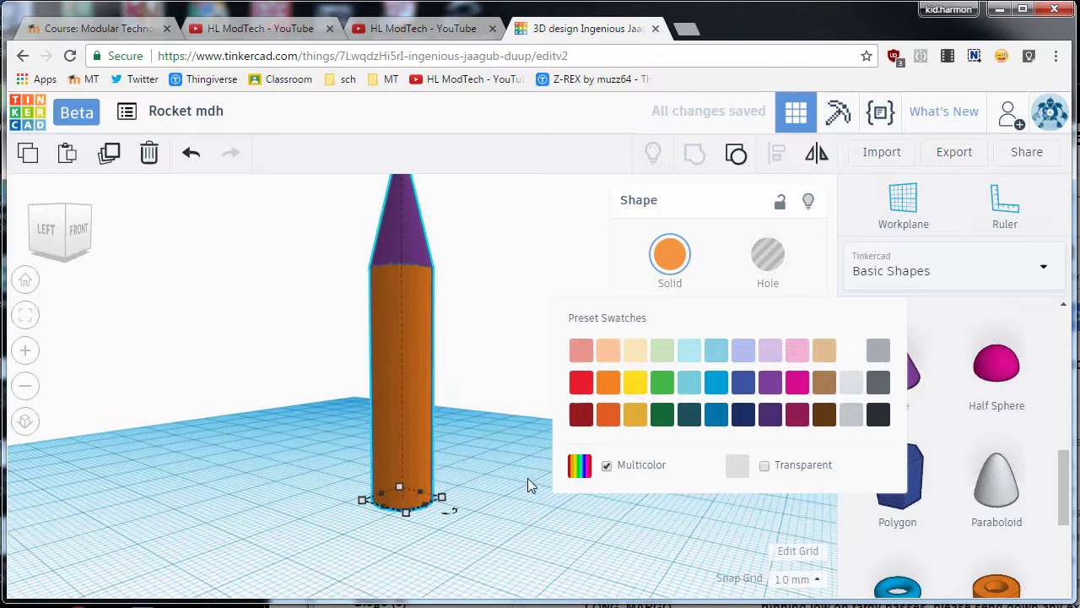
click(496, 471)
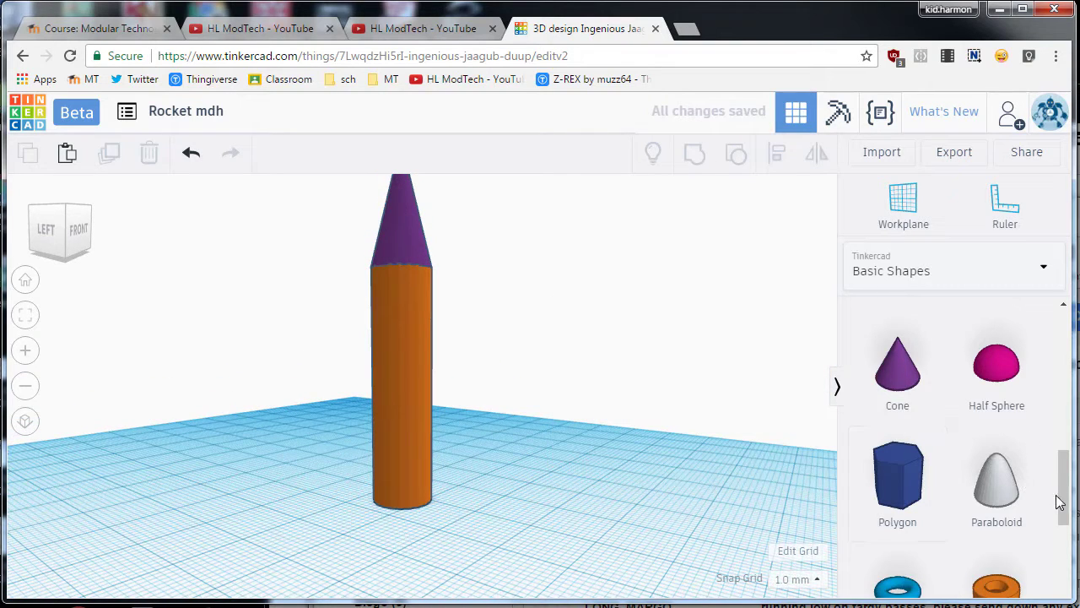
Step: Add a wedge beside the rocket and shrink it to a thin fin 1 mm thick and about 19 mm long
drag(1063, 511, 1062, 452)
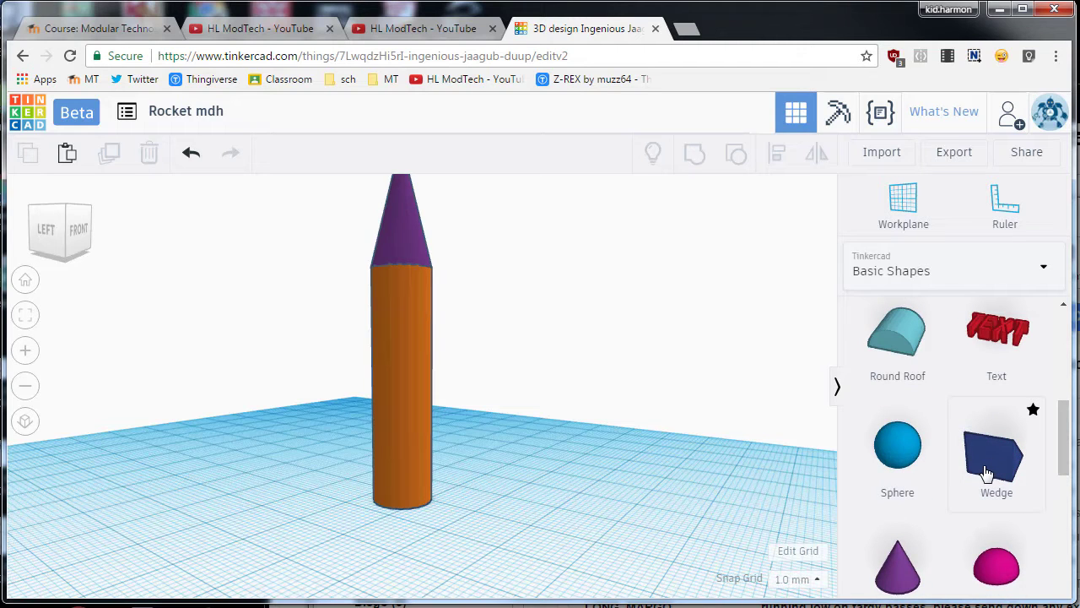
drag(989, 469, 573, 514)
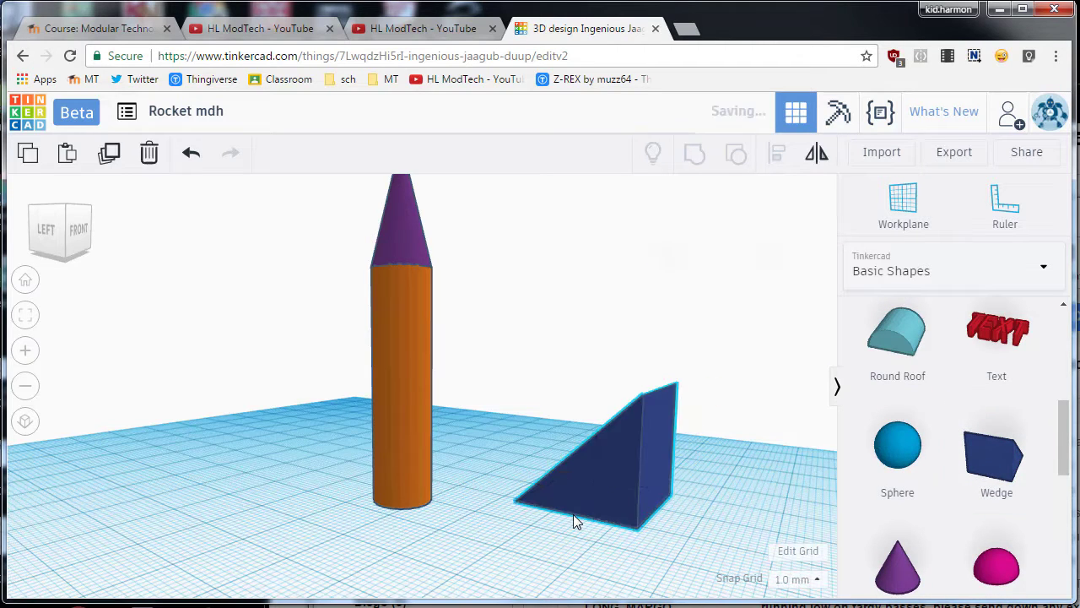
right_drag(706, 501, 659, 511)
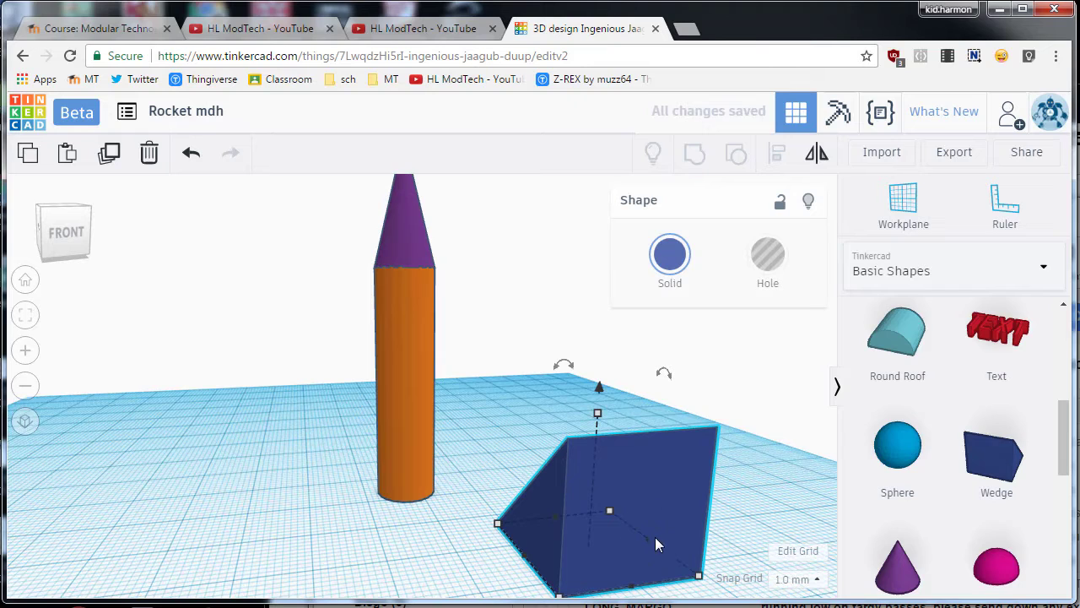
mouse_move(699, 578)
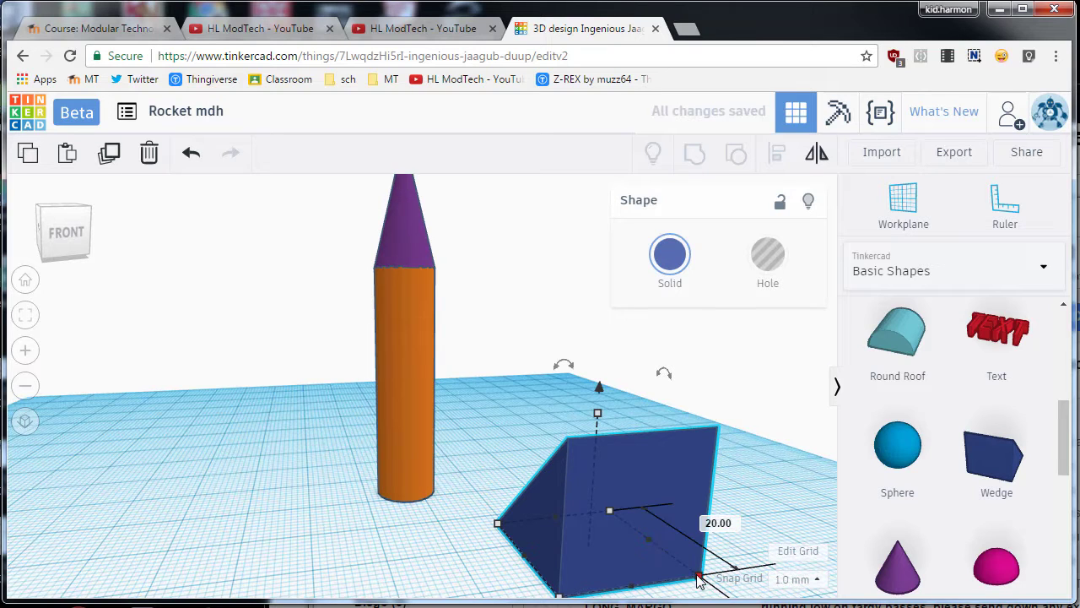
drag(699, 577, 564, 589)
right_drag(583, 582, 595, 403)
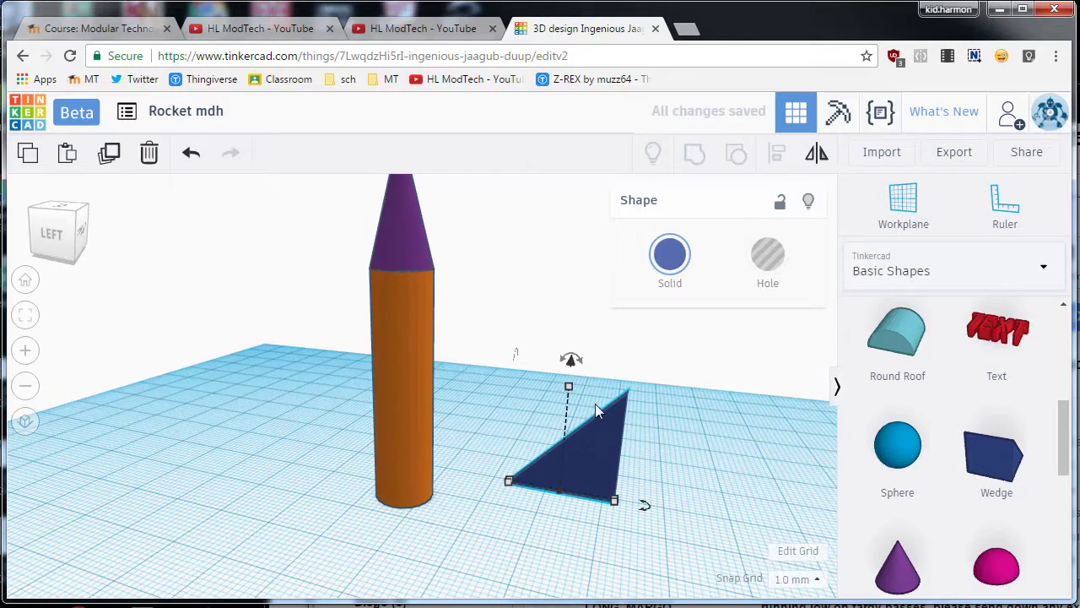
Step: Set the wedge fin's height to 10 mm and its length to 10 mm
click(567, 394)
click(596, 442)
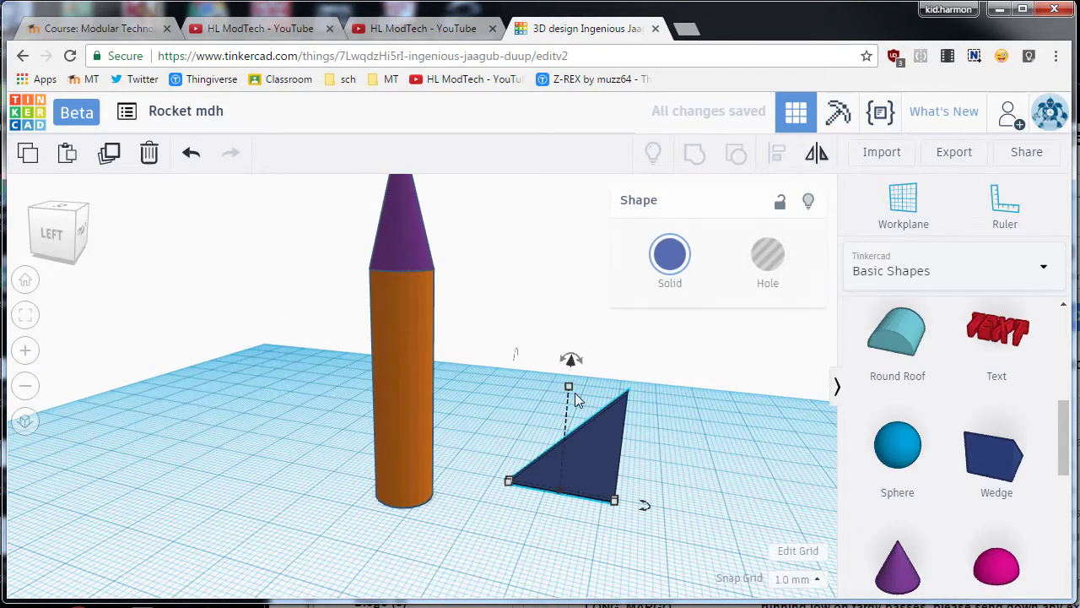
mouse_move(569, 388)
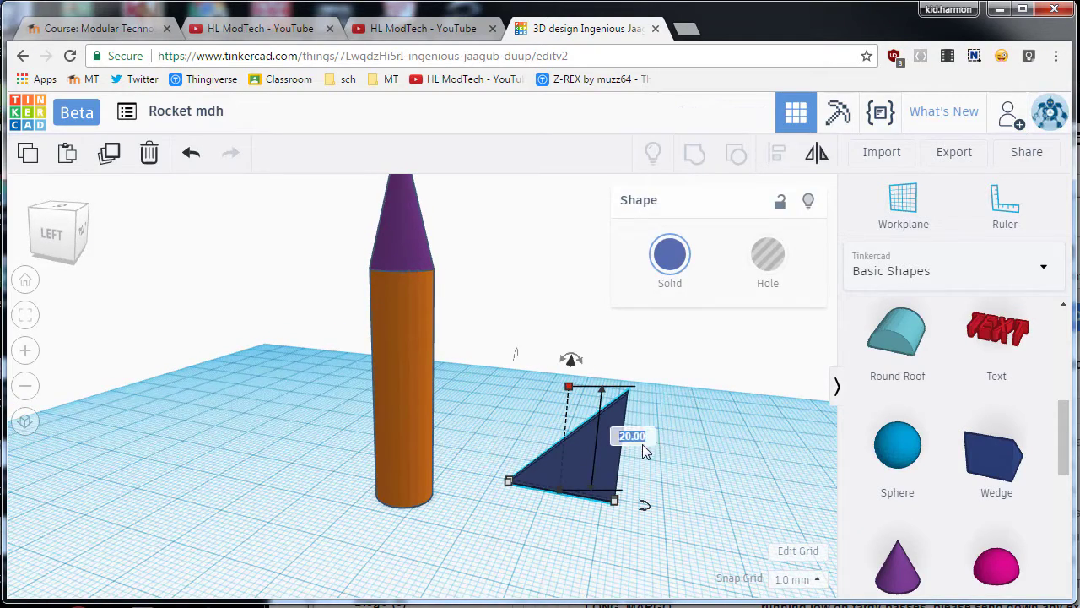
text(10)
key(Return)
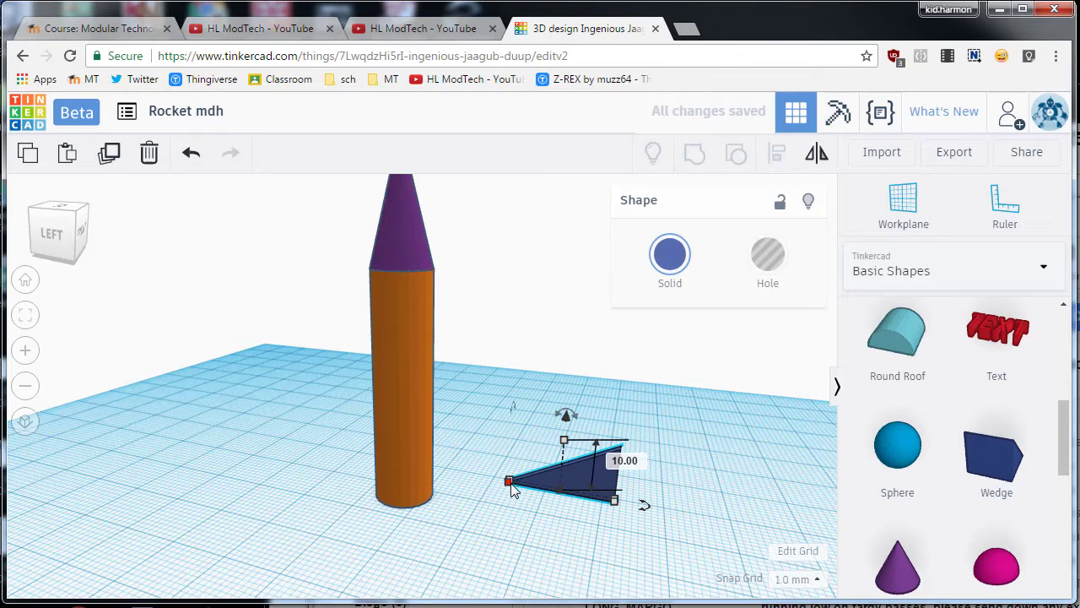
mouse_move(511, 498)
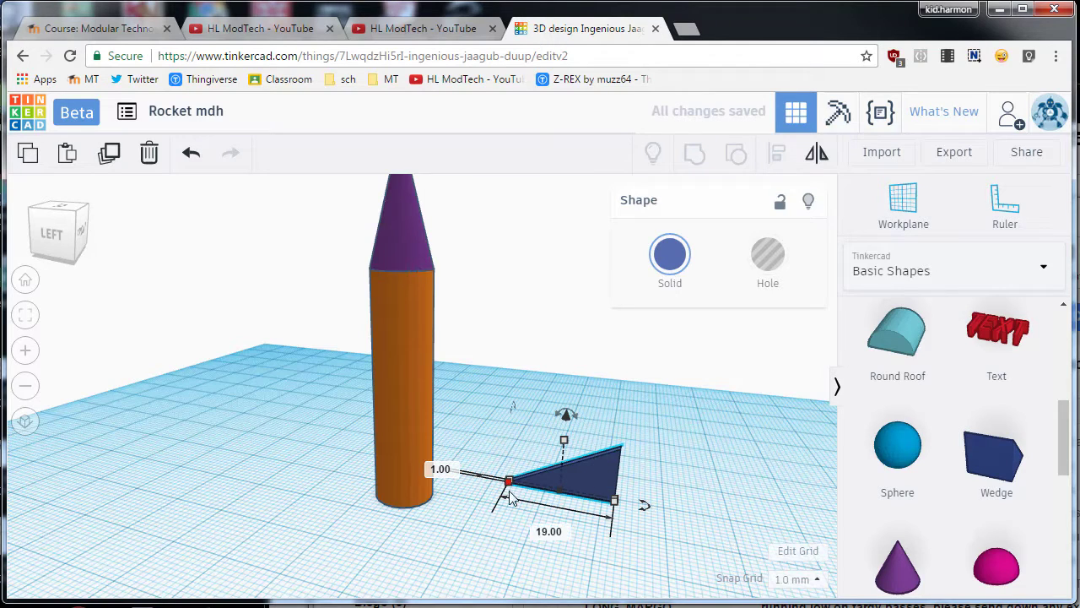
click(556, 530)
text(10)
key(Return)
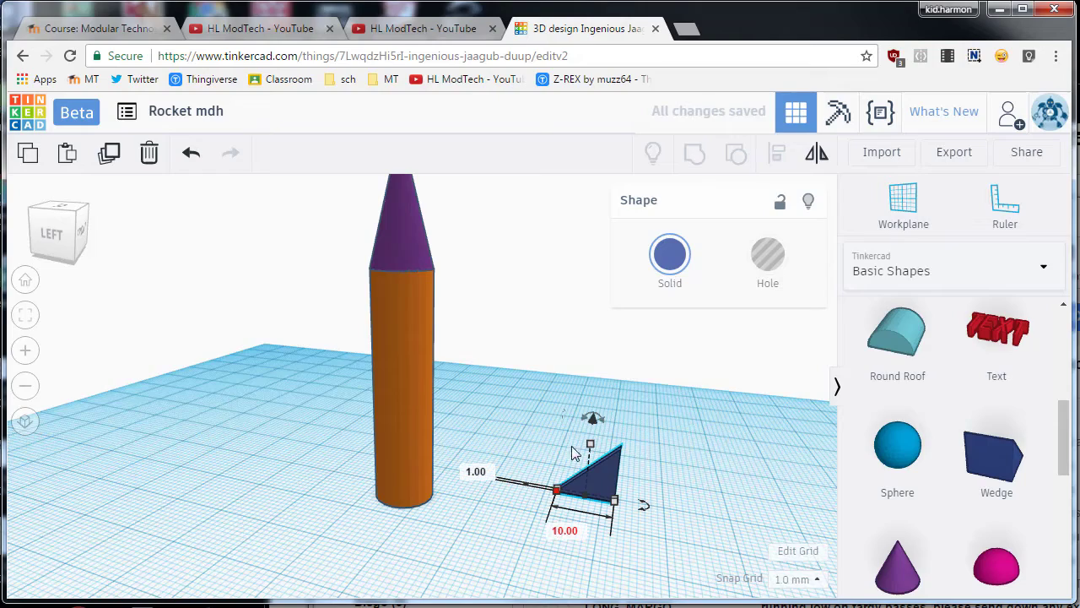
Step: Move the wedge fin against the side of the rocket body at its base, with its tall edge touching the cylinder
click(529, 546)
scroll(578, 513, up, 4)
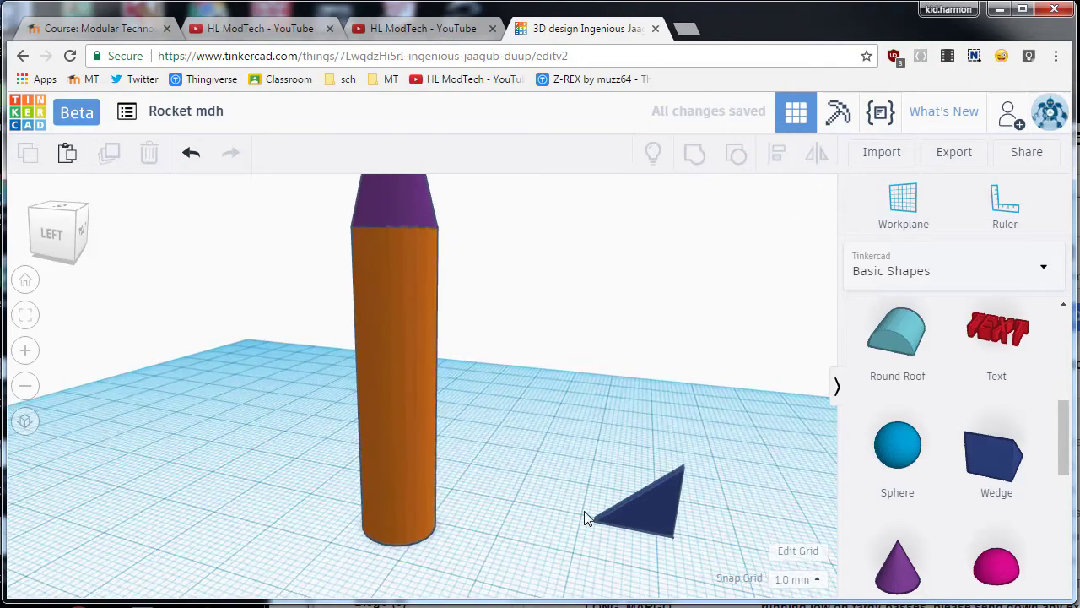
scroll(599, 490, down, 3)
drag(601, 481, 502, 500)
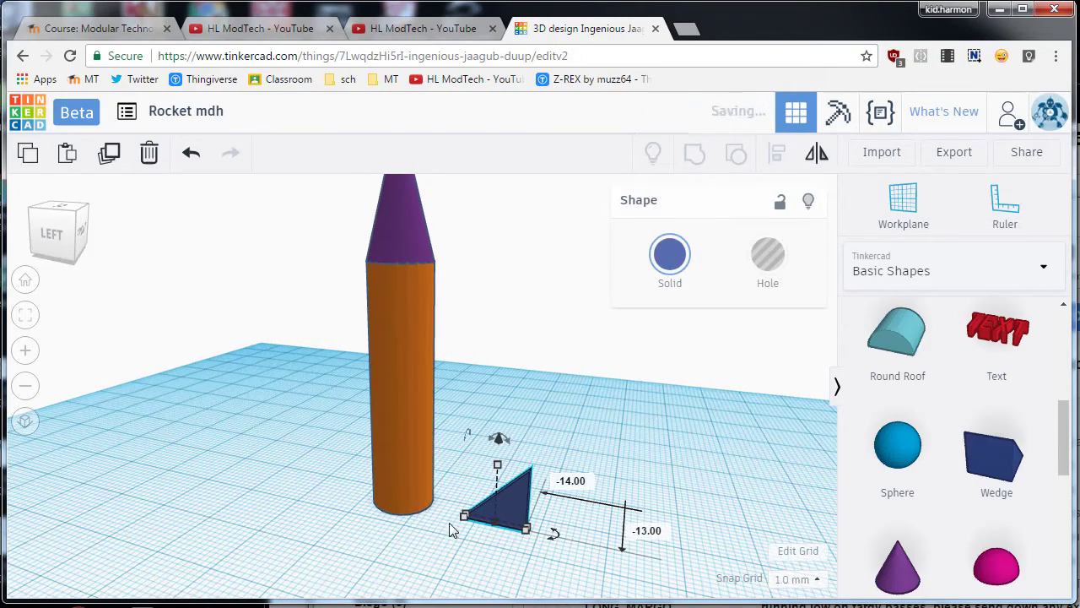
right_drag(502, 500, 499, 472)
drag(498, 471, 368, 514)
right_drag(340, 549, 334, 526)
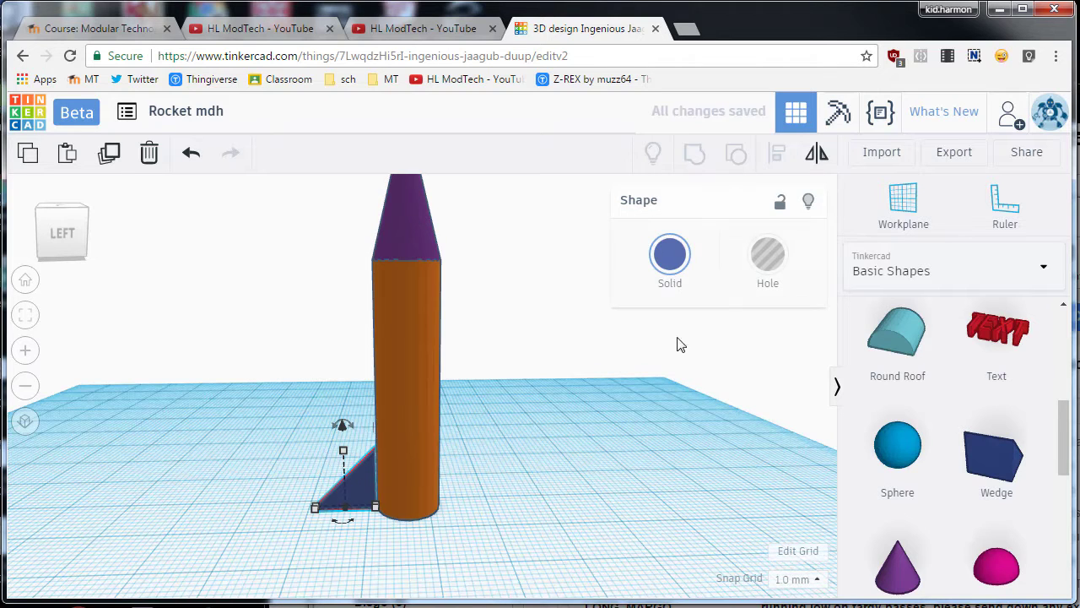
Step: Duplicate the wedge fin and mirror the copy along its length so it slopes the opposite way
click(819, 154)
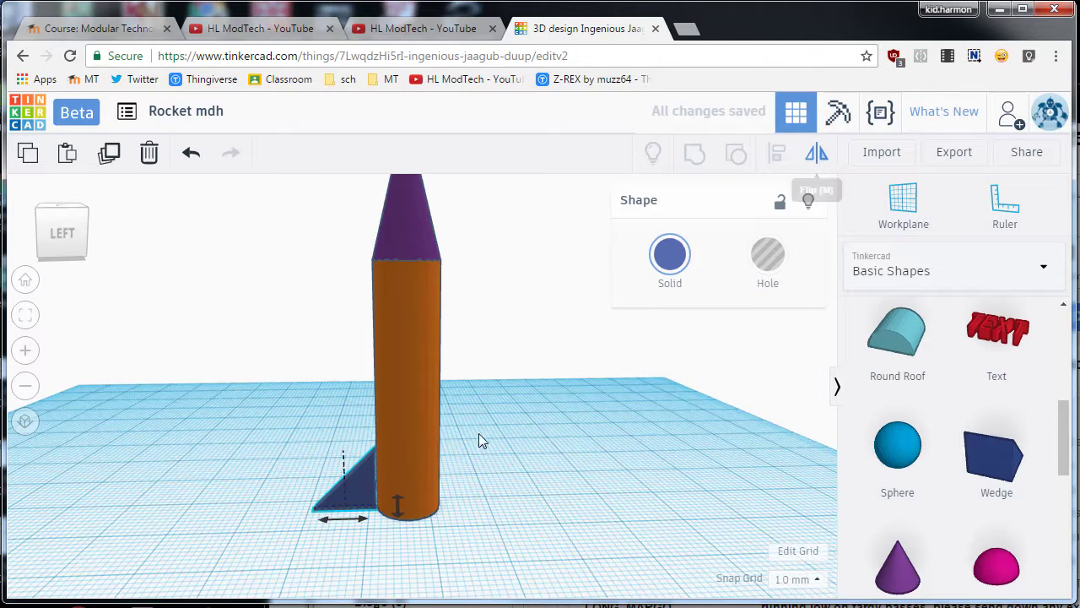
click(344, 519)
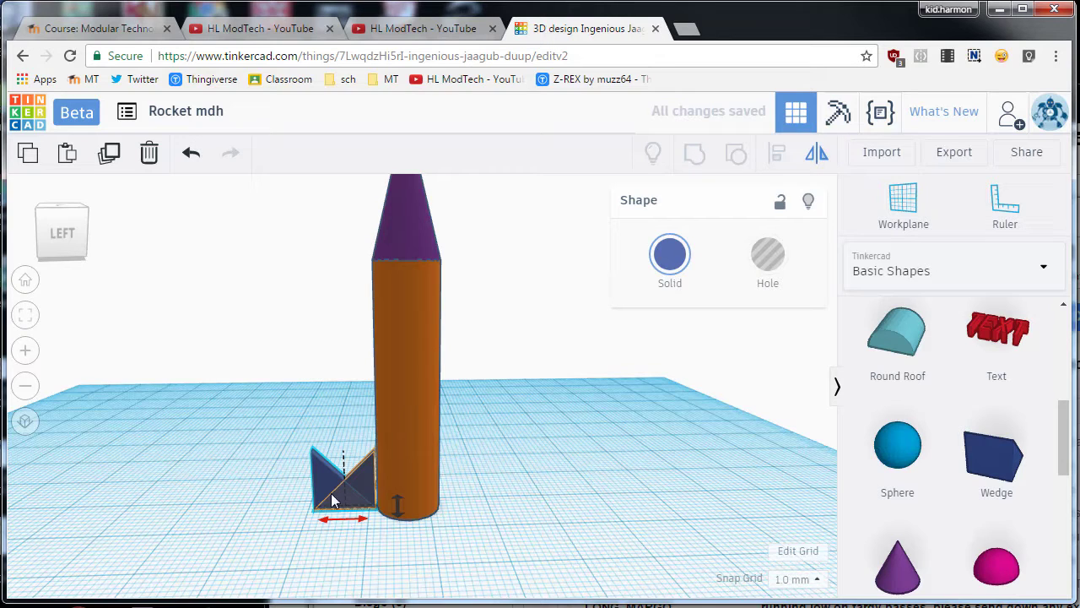
click(327, 480)
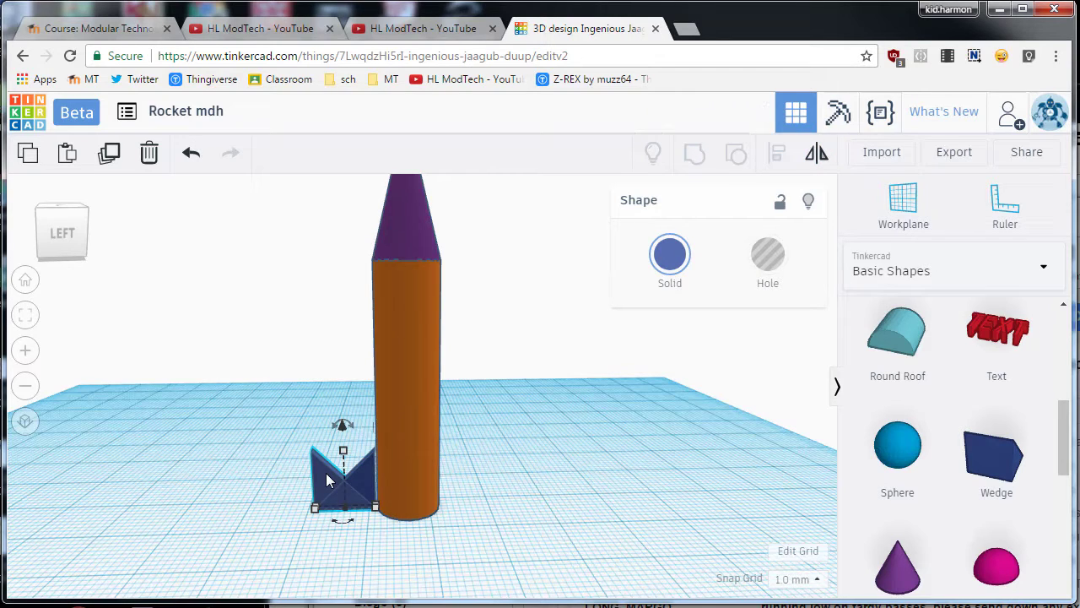
Step: Move the mirrored fin to the opposite side of the rocket body until its tall edge touches the cylinder
key(Right)
key(Right)
key(Right)
key(Right)
key(Right)
key(Right)
key(Right)
key(Right)
key(Right)
key(Right)
key(Right)
key(Right)
key(Right)
key(Right)
key(Right)
key(Right)
key(Right)
key(Right)
key(Right)
key(Right)
key(Right)
key(Right)
key(Right)
key(Right)
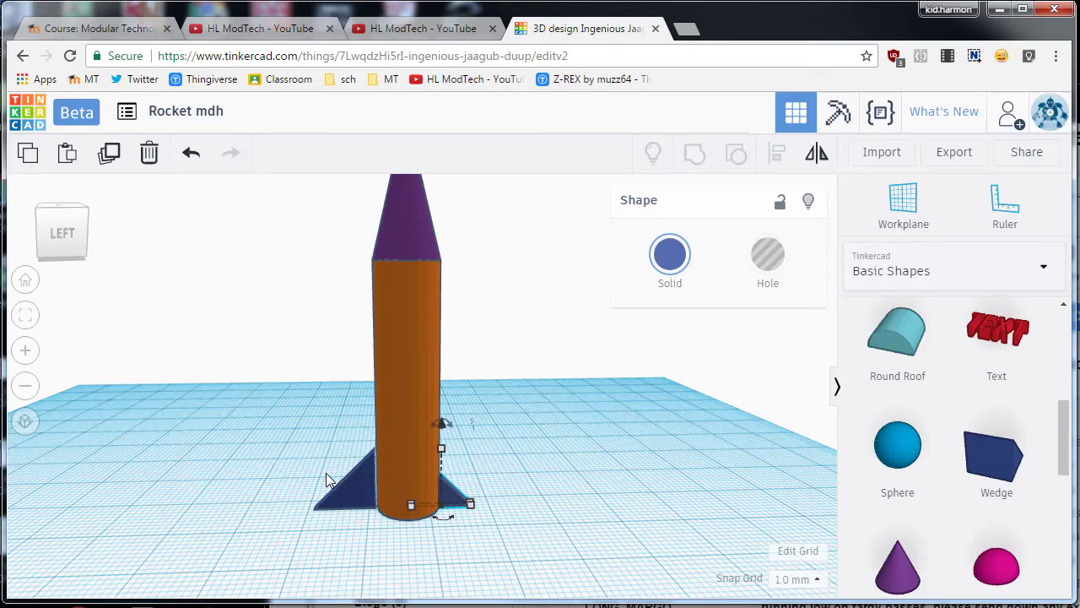
key(Right)
key(Right)
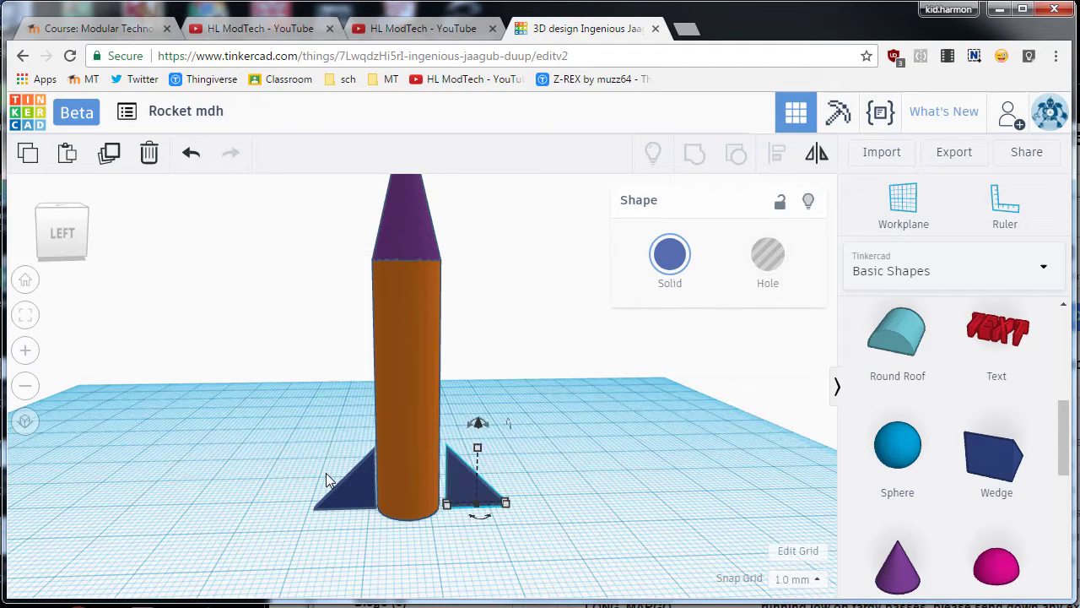
key(Left)
key(Left)
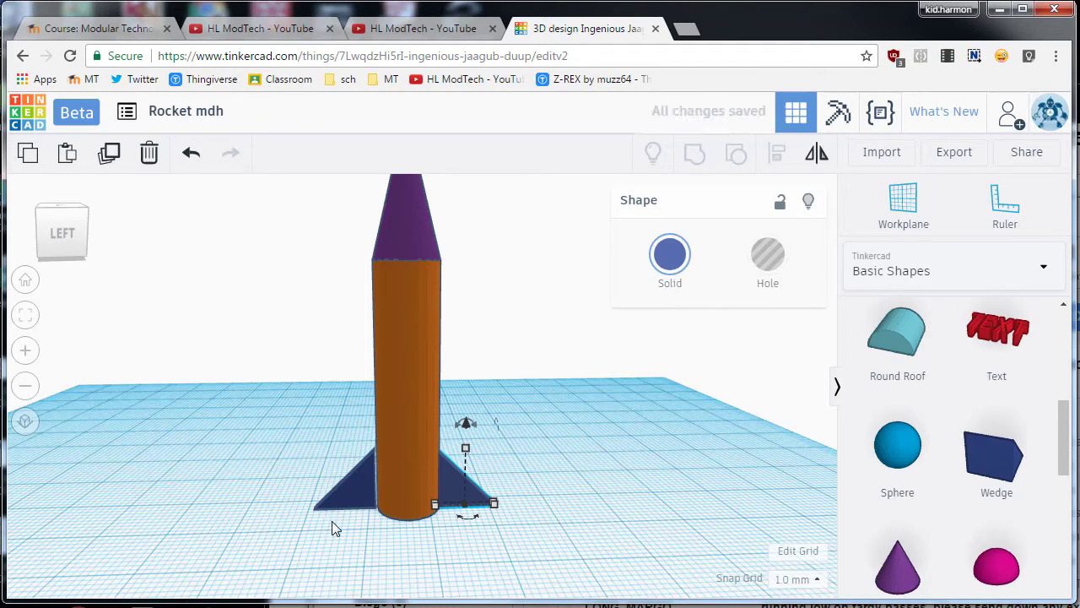
Step: Select the rocket and both fins and align the fins with the centre of the cylinder body
click(352, 509)
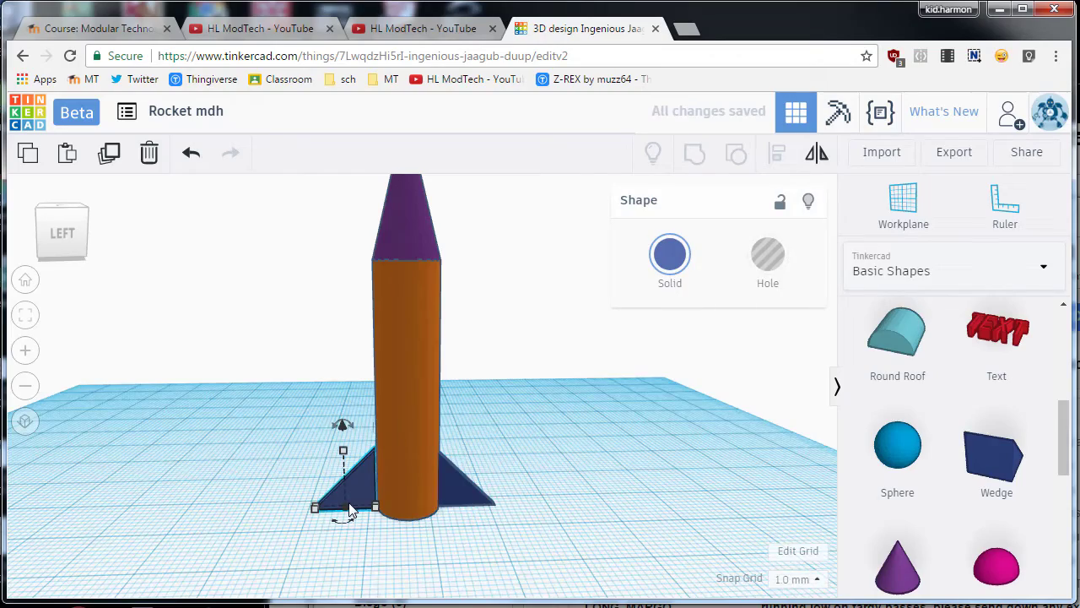
right_drag(277, 446, 315, 413)
click(357, 464)
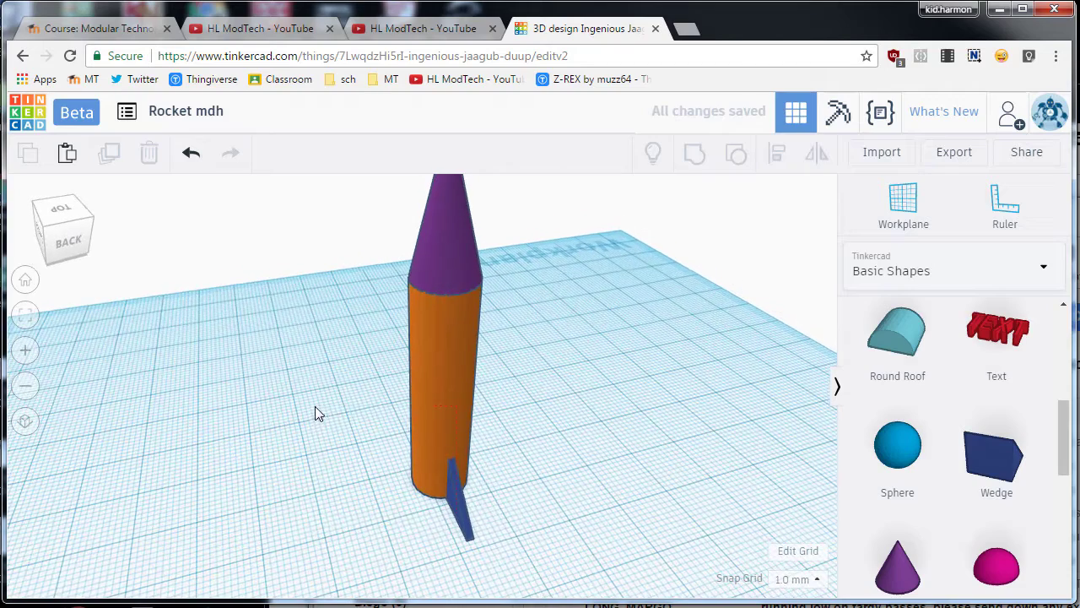
drag(532, 538, 532, 538)
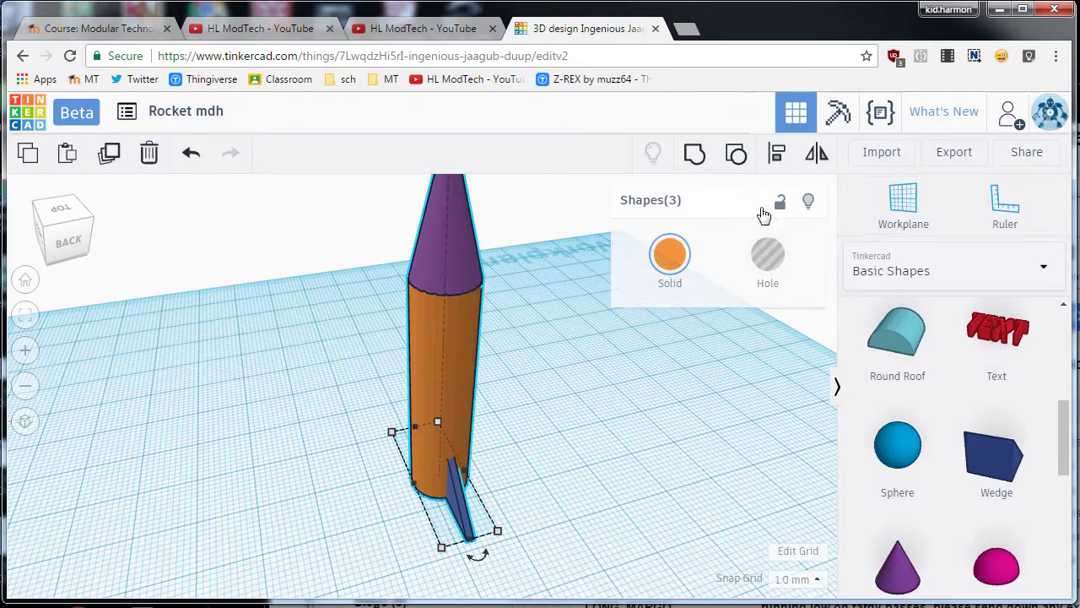
click(777, 153)
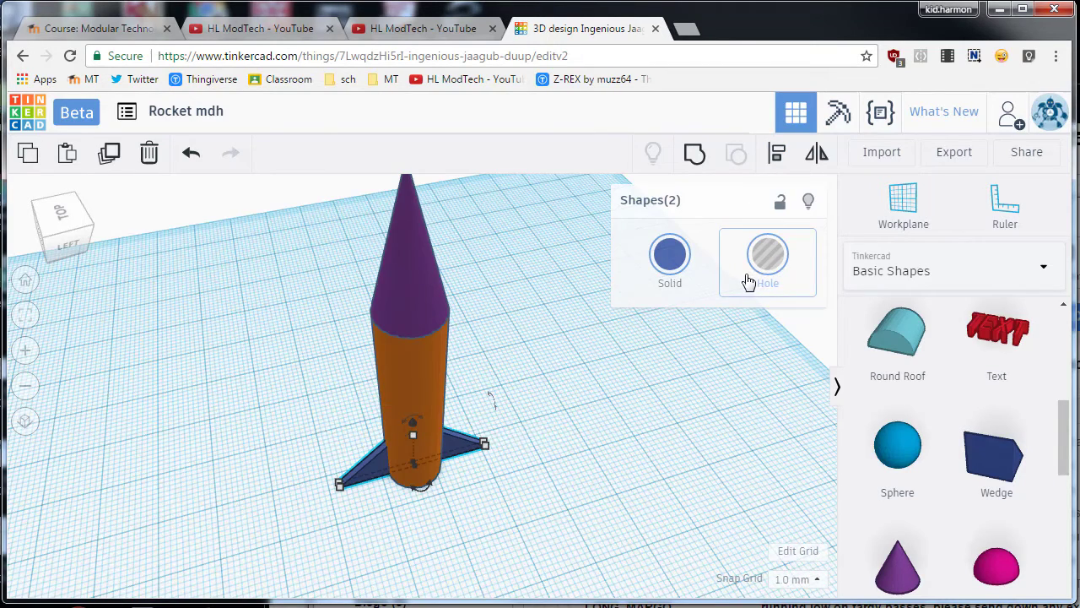
Step: Duplicate the pair of fins and rotate the copy a quarter turn so four fins surround the body
drag(432, 498, 333, 487)
right_drag(371, 517, 551, 510)
click(551, 503)
right_drag(632, 497, 328, 403)
Step: Group the rocket body and all four fins into one multicoloured shape
drag(553, 521, 550, 513)
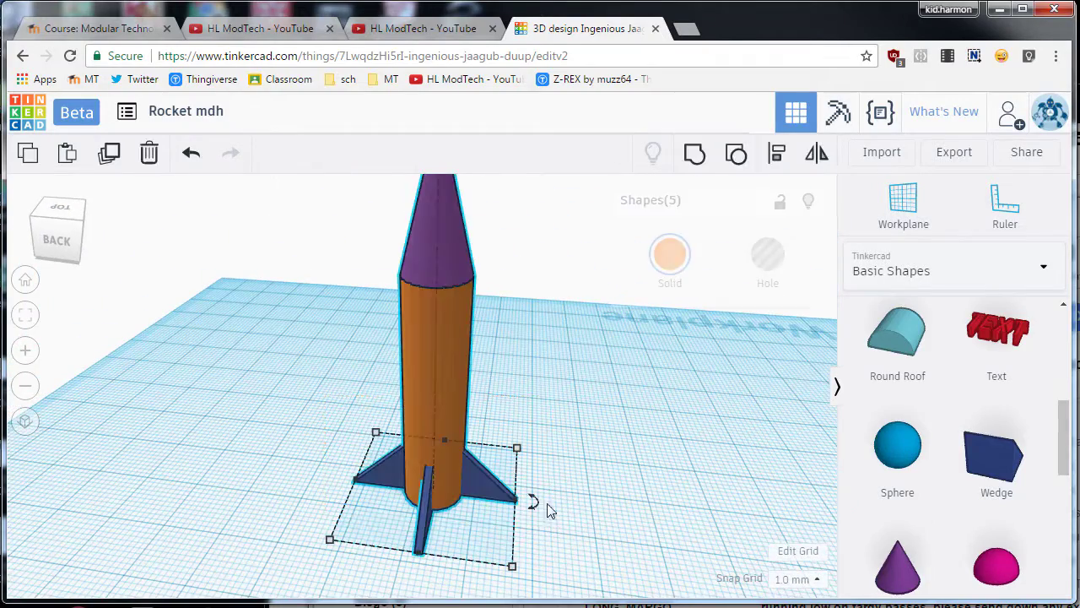
click(695, 153)
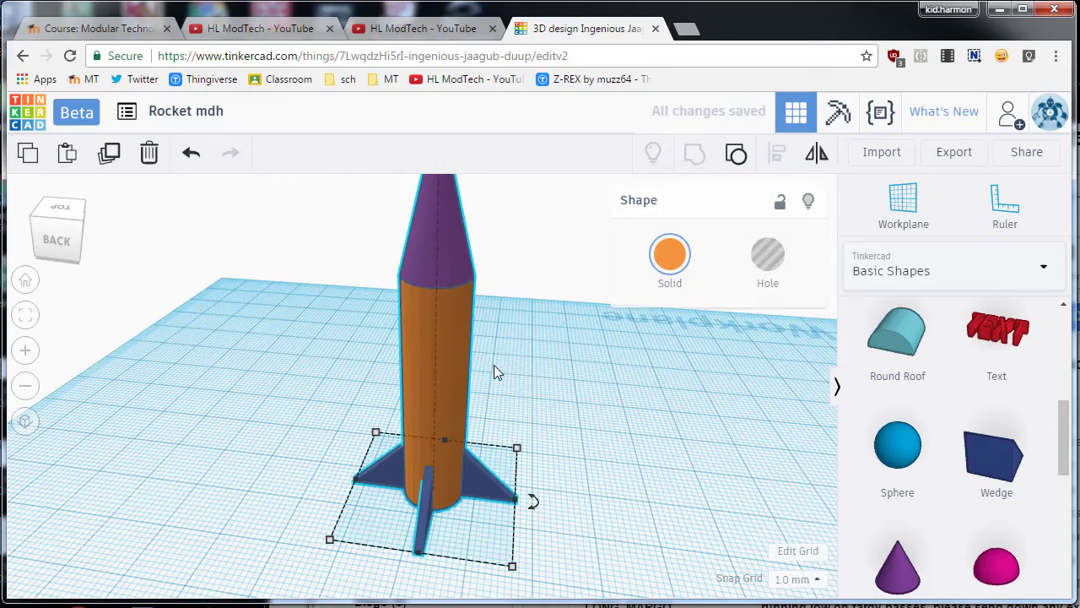
right_drag(701, 402, 732, 436)
scroll(591, 477, up, 3)
scroll(606, 443, down, 3)
click(486, 426)
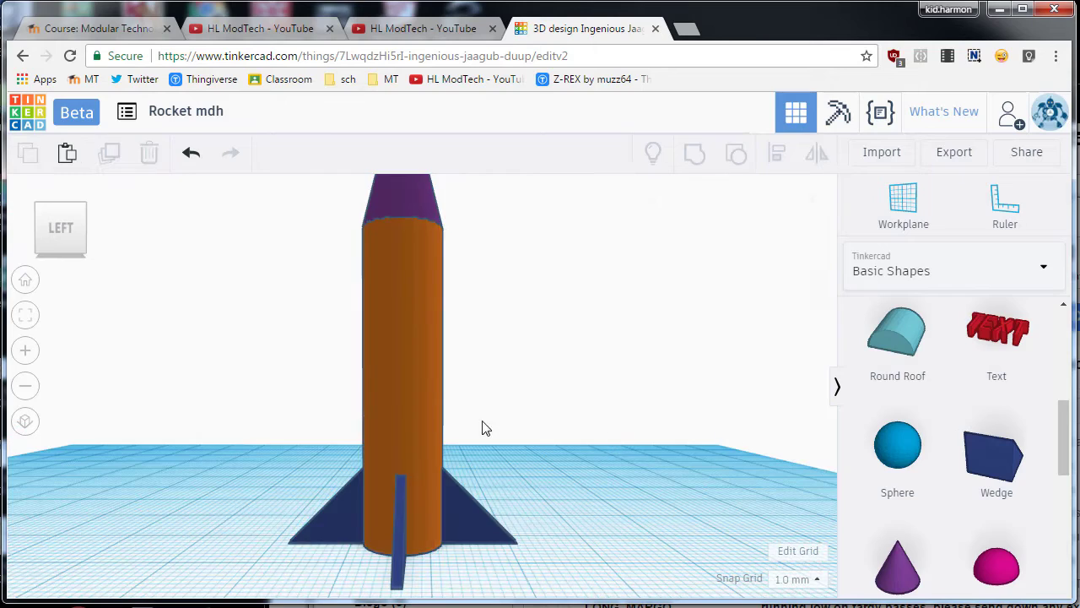
right_drag(482, 427, 393, 332)
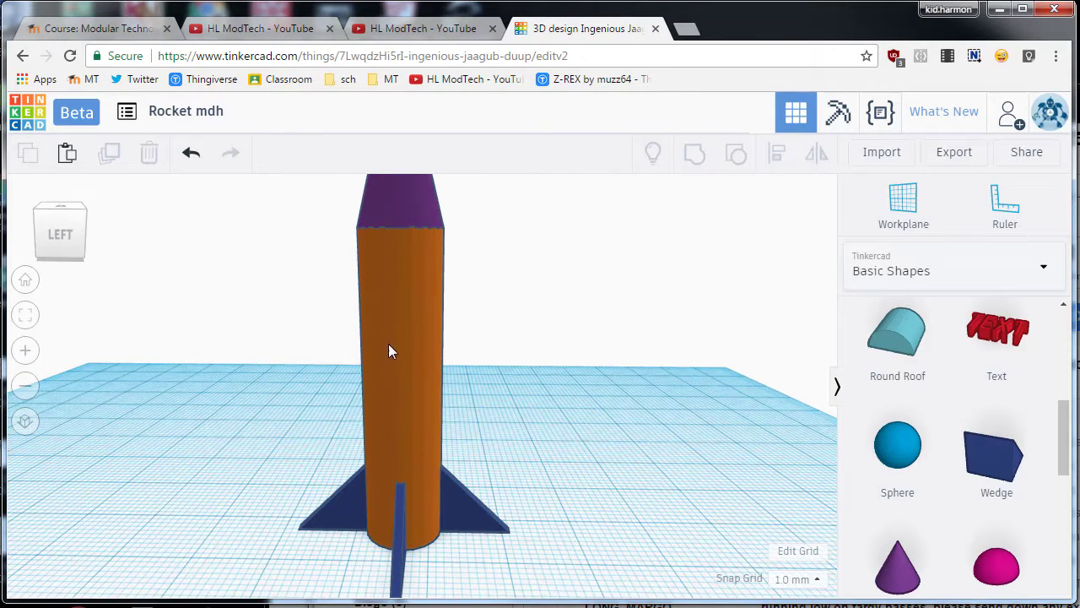
drag(1002, 339, 641, 459)
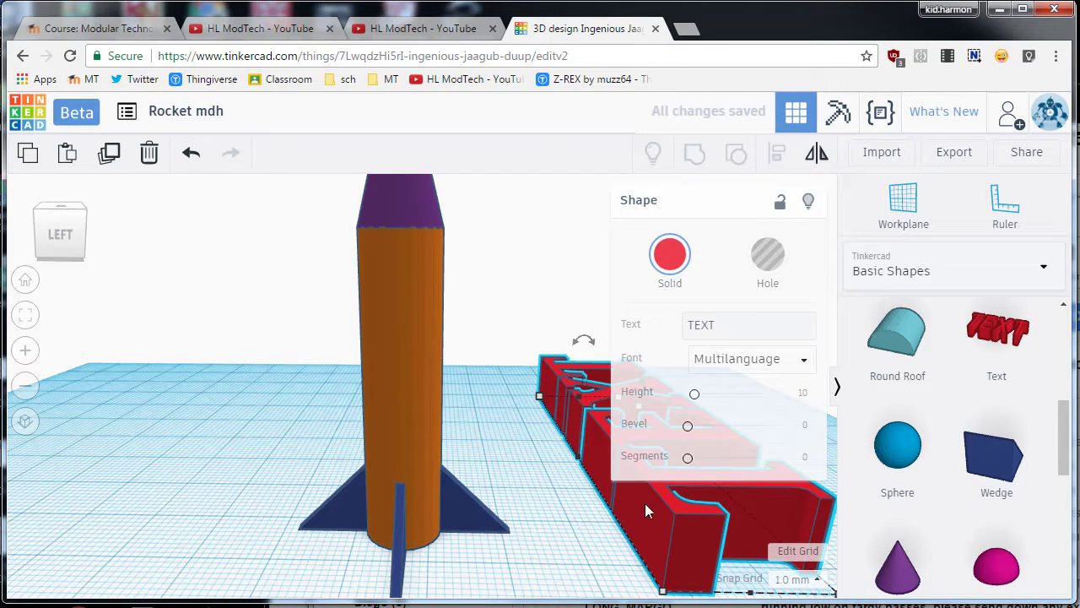
key(Delete)
Step: Place a temporary workplane on the side of the rocket's cylinder body, facing one of the fins
key(w)
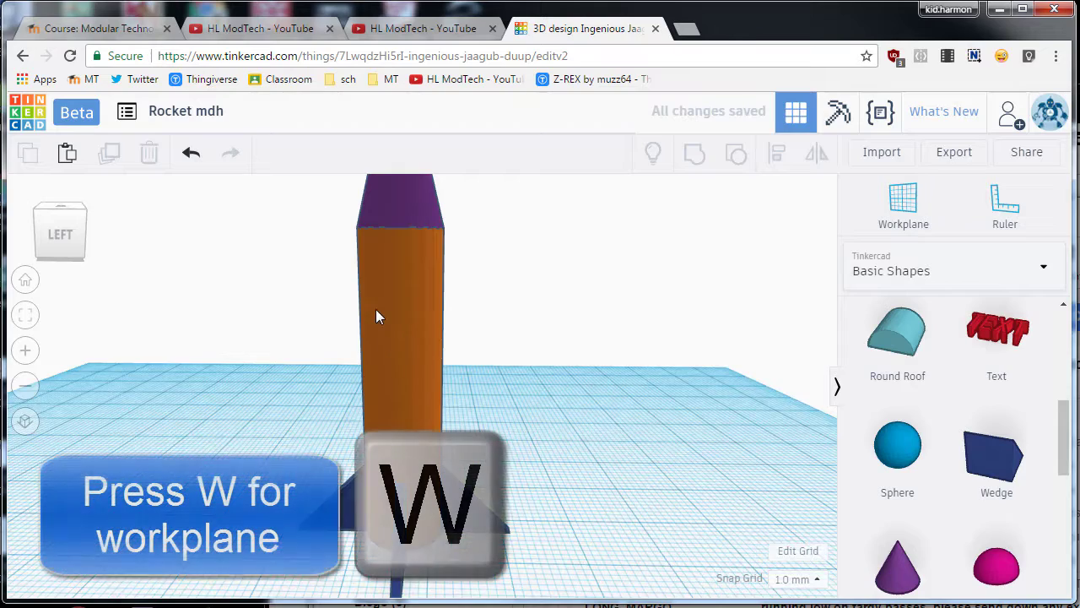
scroll(377, 318, up, 2)
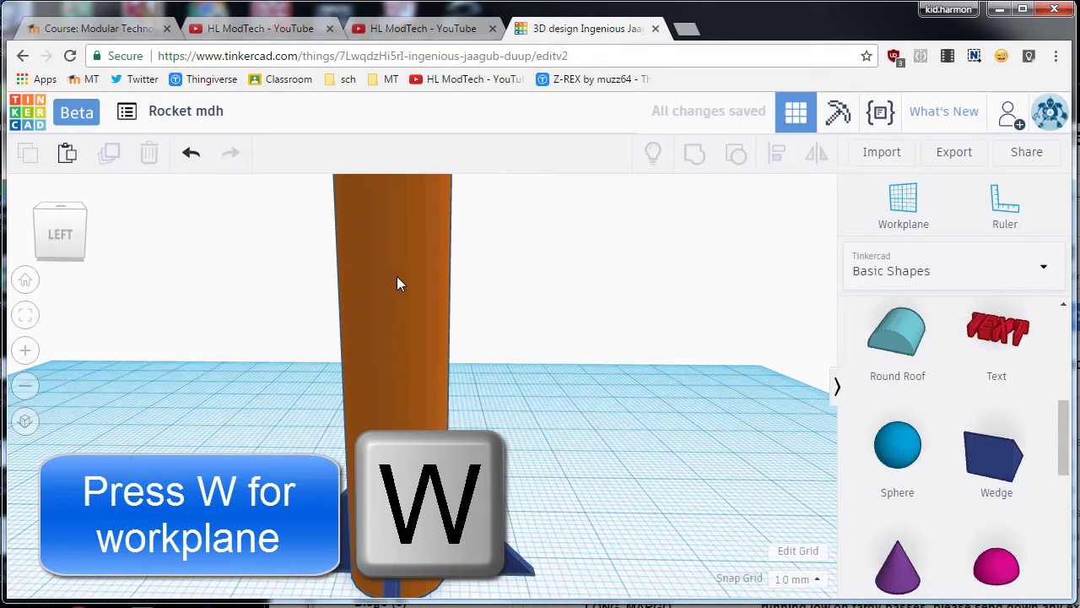
click(400, 278)
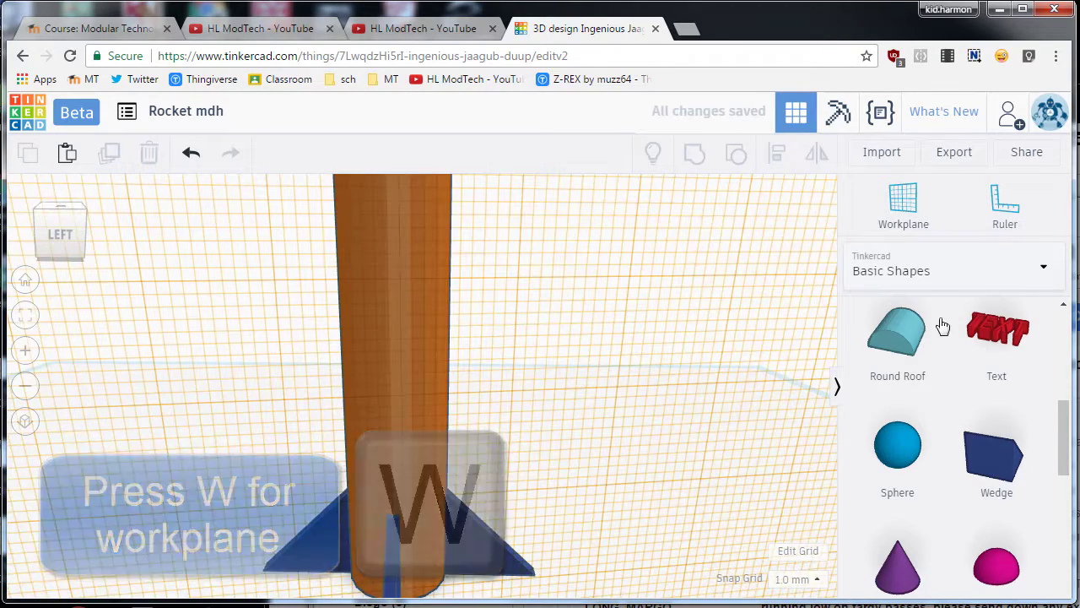
Step: Add a Text shape on the rocket body's side workplane and set its text to a capital U
drag(943, 326, 402, 281)
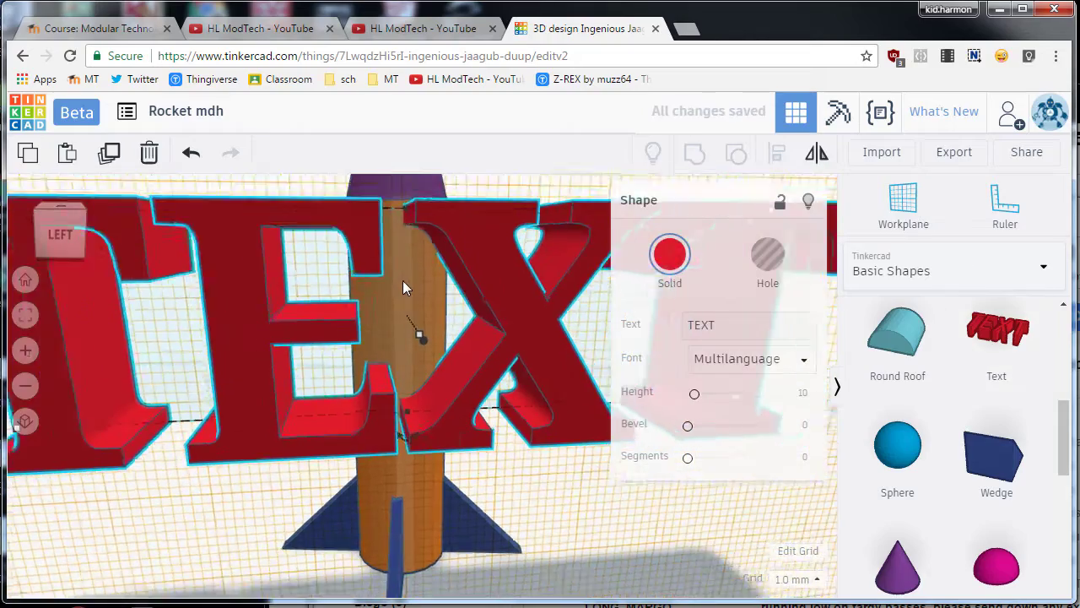
scroll(403, 280, down, 3)
click(682, 325)
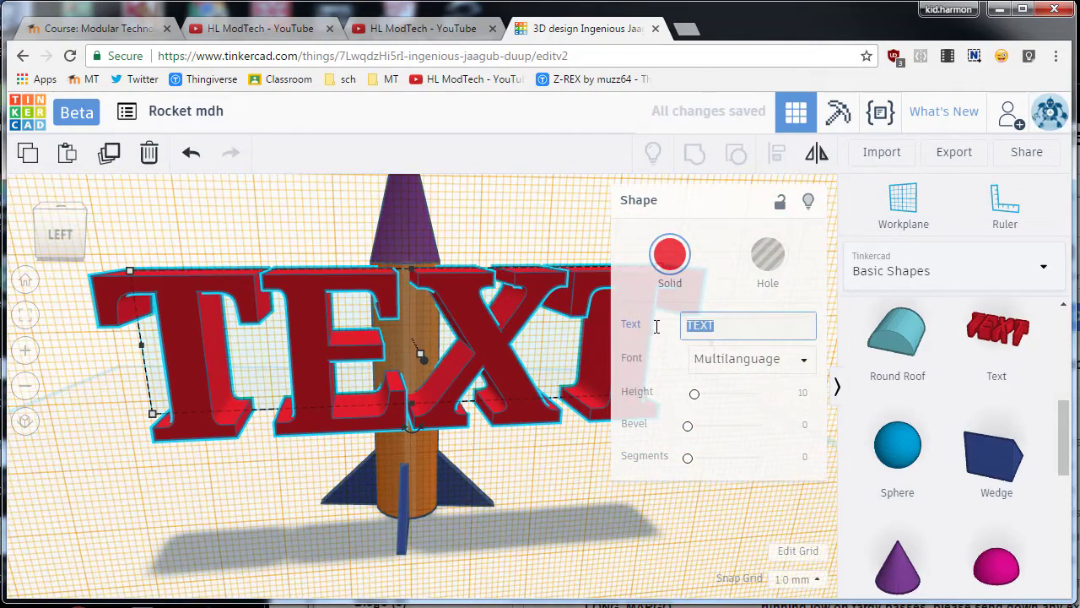
text(u)
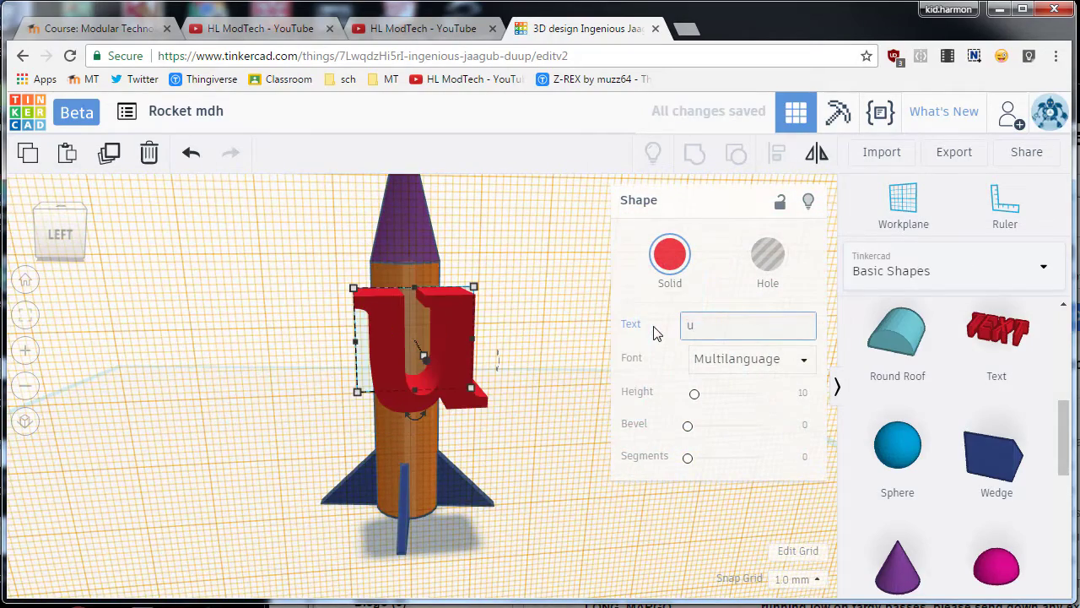
drag(712, 330, 641, 331)
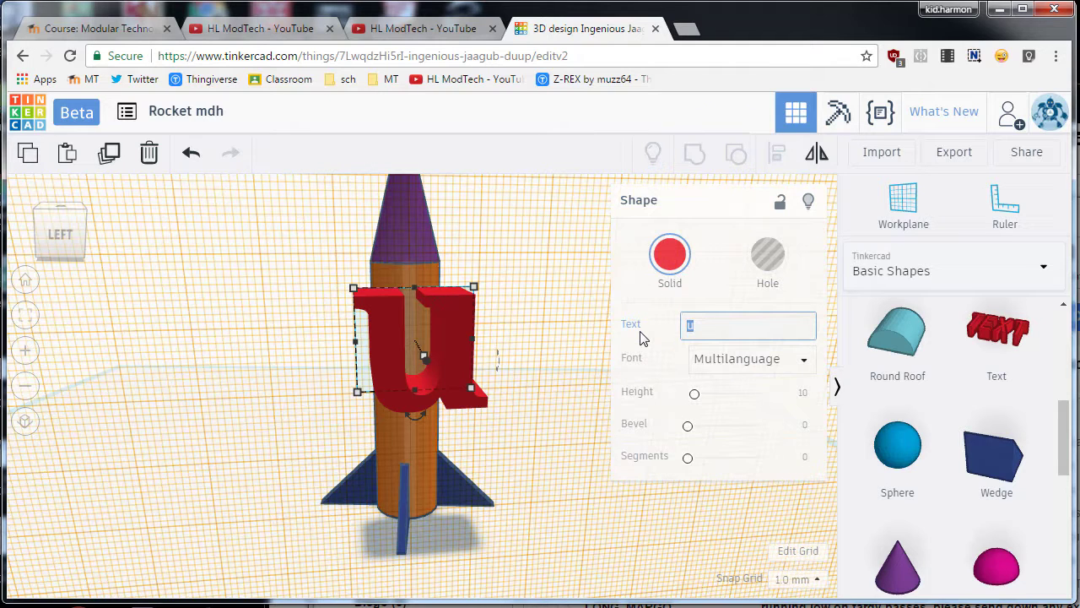
text(U)
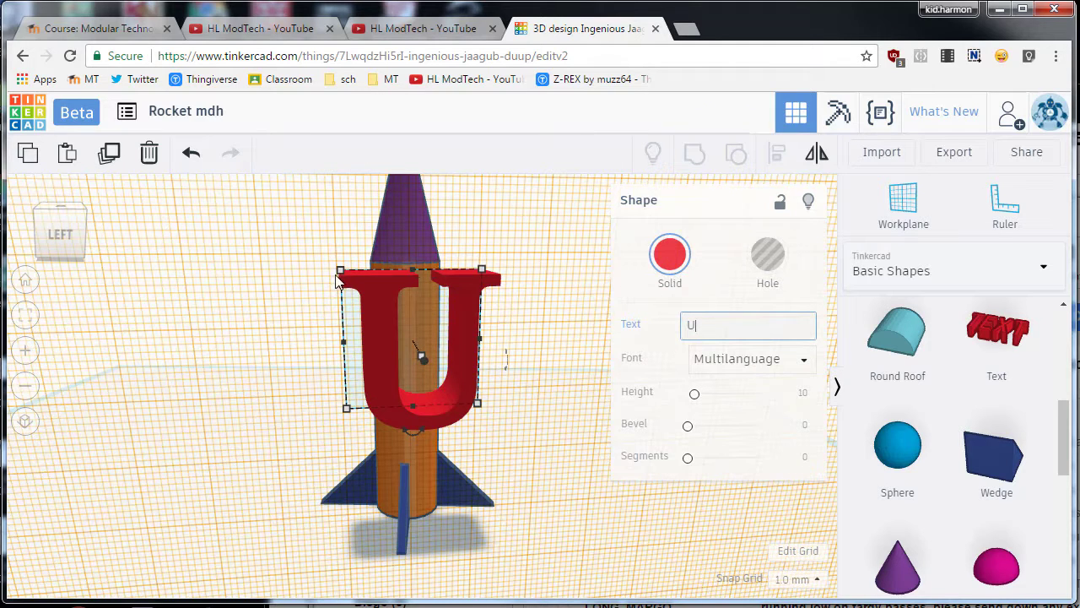
Step: Shrink the letter U to about 6.37 by 5.33 mm and centre it on the body just below the nose cone
drag(341, 274, 436, 372)
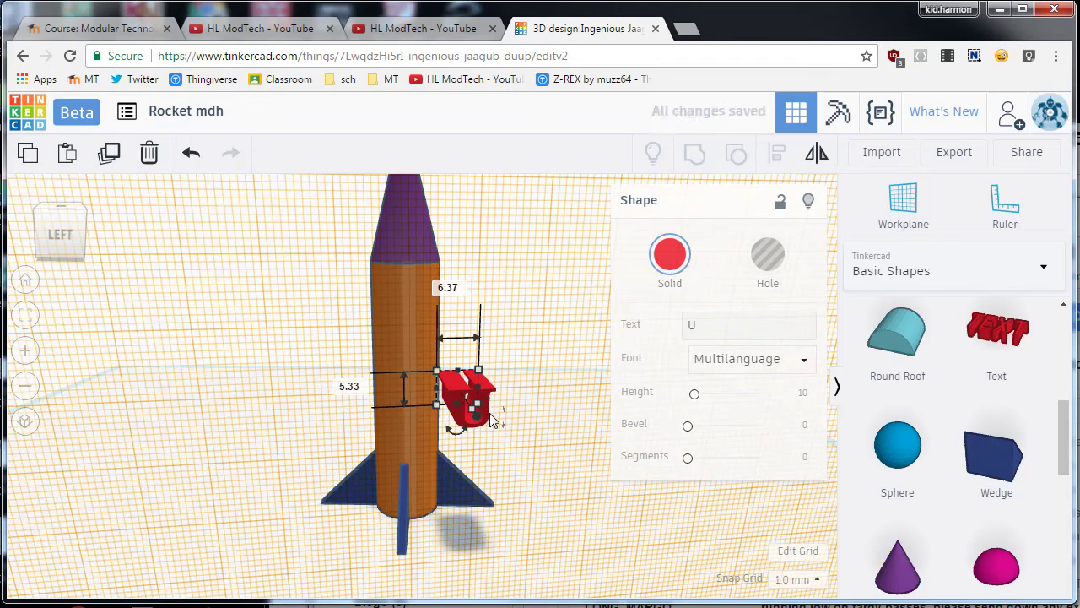
scroll(494, 419, up, 2)
key(Left)
key(Left)
key(Left)
key(Left)
key(Left)
key(Left)
key(Left)
key(Left)
key(Left)
key(Left)
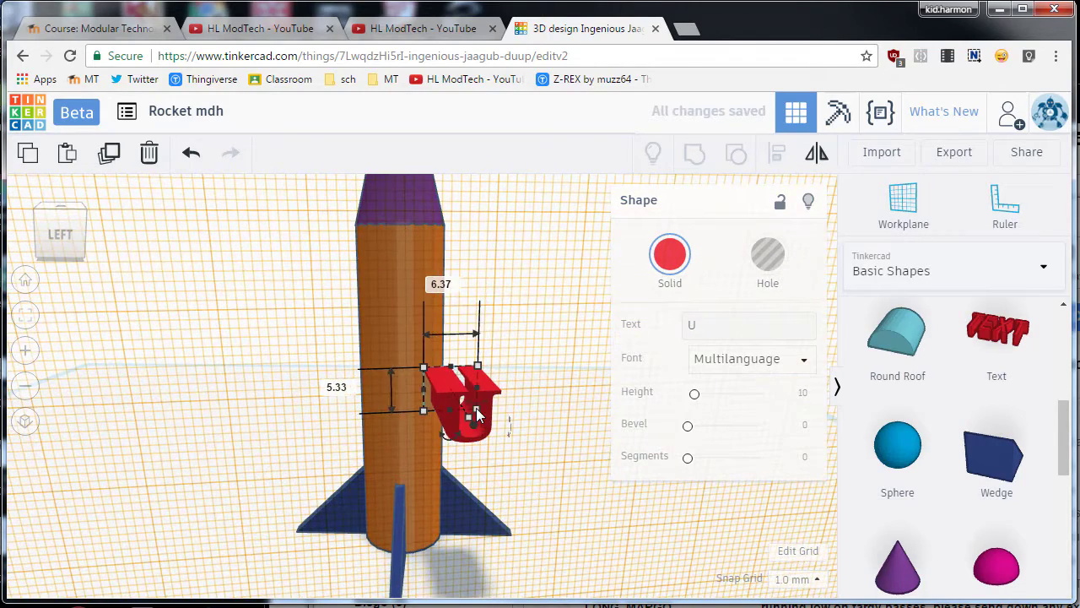
key(Up)
key(Up)
key(Up)
key(Up)
key(Up)
key(Up)
key(Up)
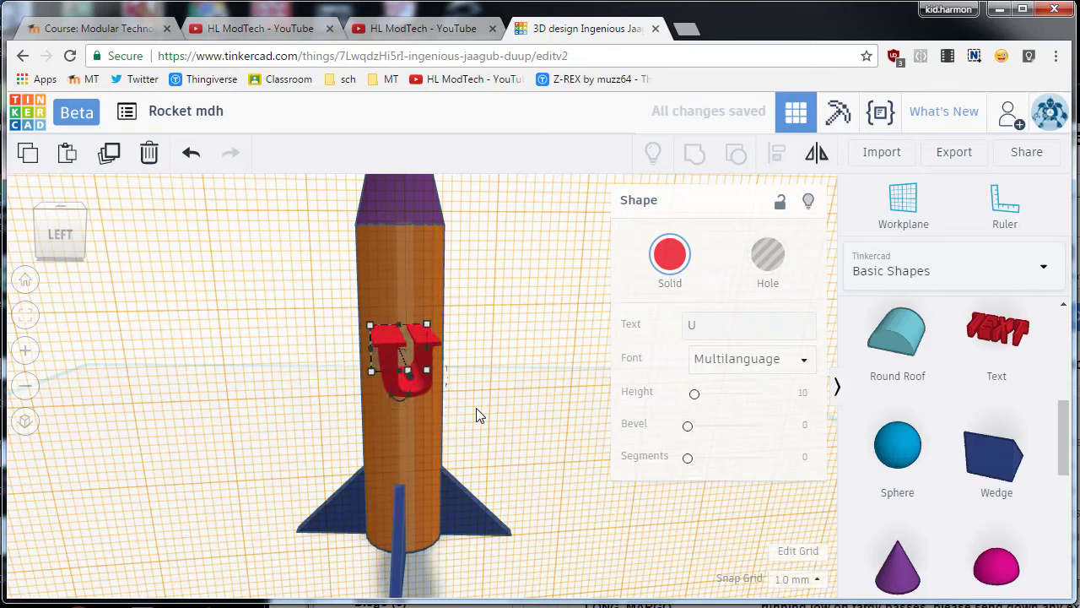
key(Right)
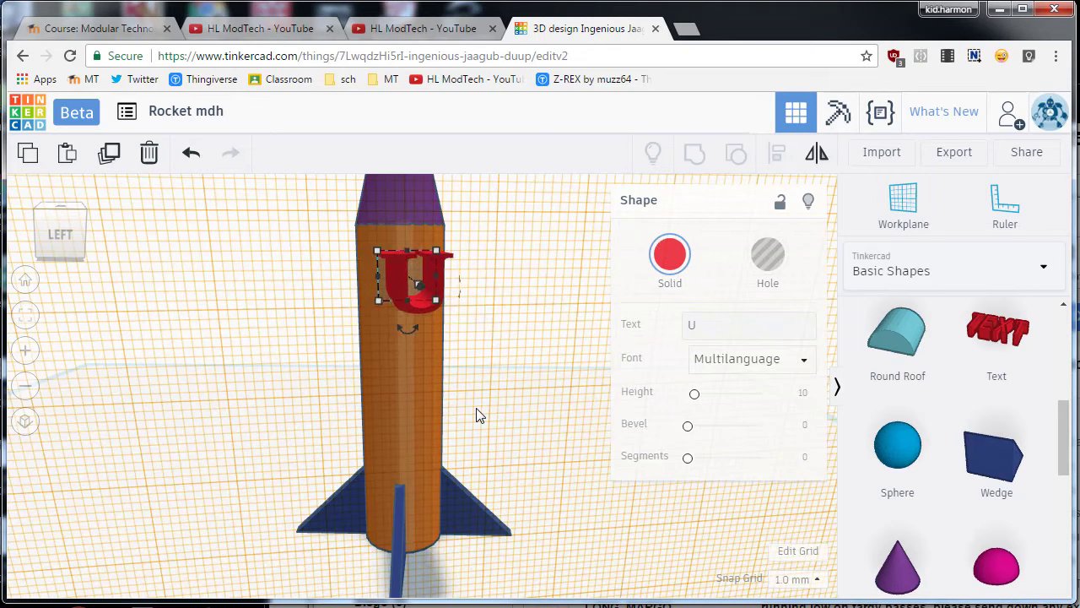
key(Left)
key(Right)
key(Left)
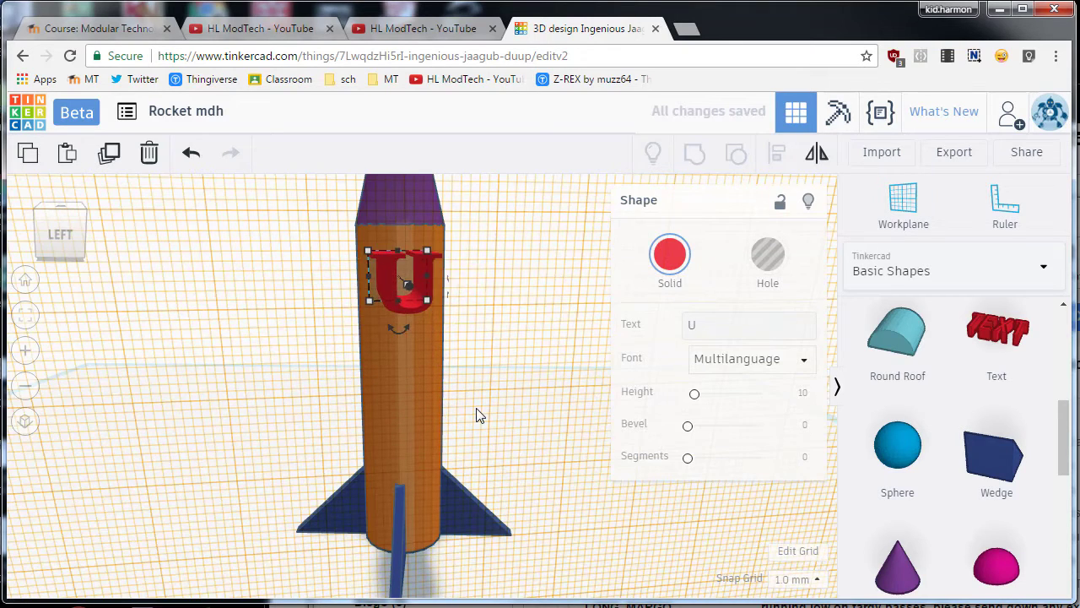
Step: Sink the letter U 2 mm into the rocket body and turn it into a hole
right_drag(129, 471, 325, 473)
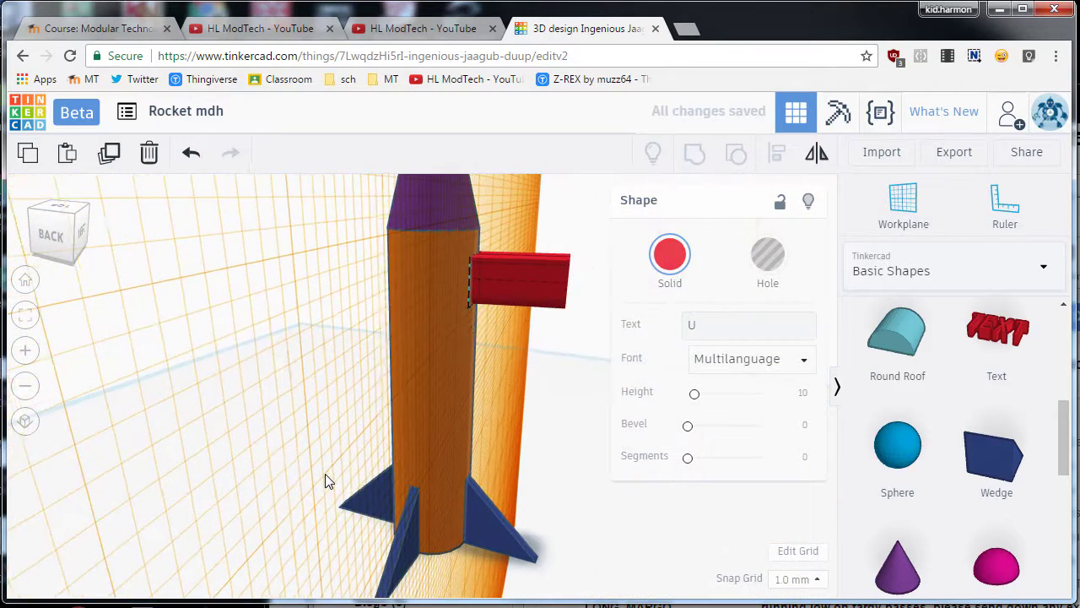
drag(597, 284, 580, 283)
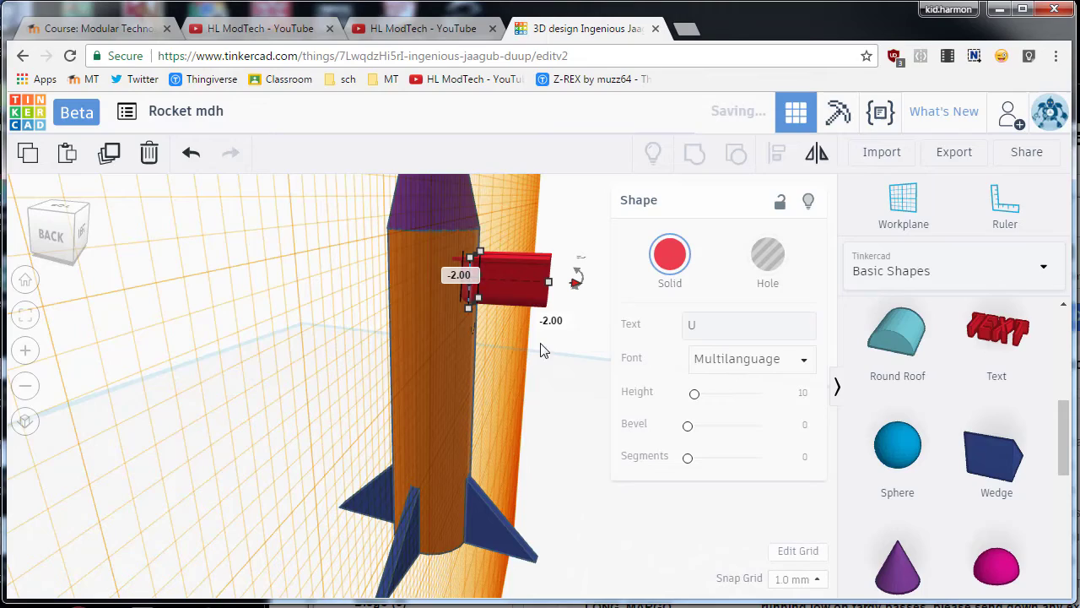
click(769, 291)
Step: Set the U hole's depth, measured outward from the rocket body, to 3 mm
right_drag(579, 386, 346, 327)
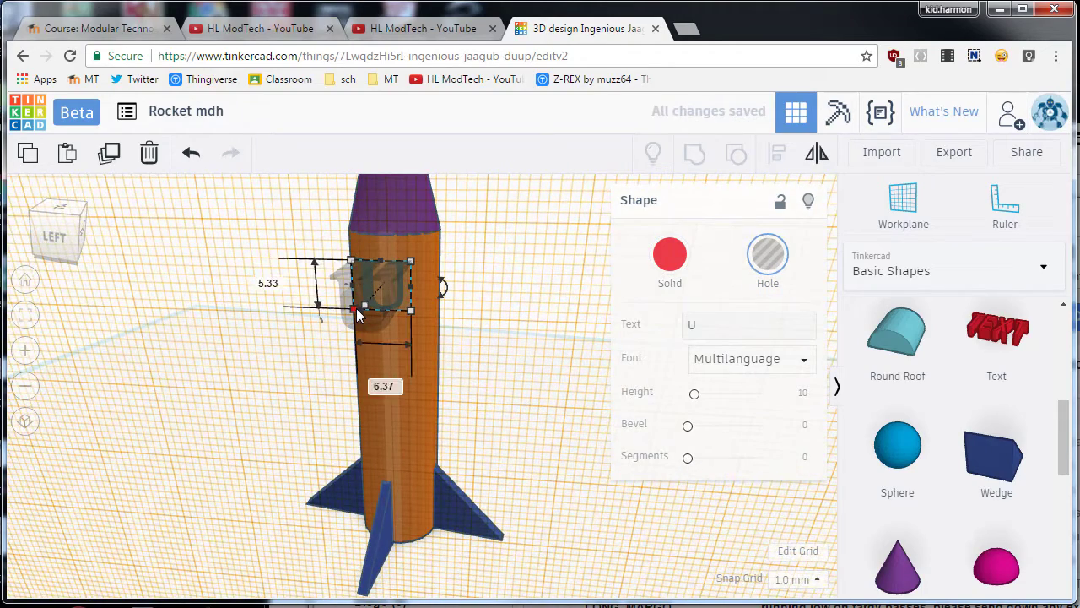
right_drag(477, 373, 313, 289)
click(300, 211)
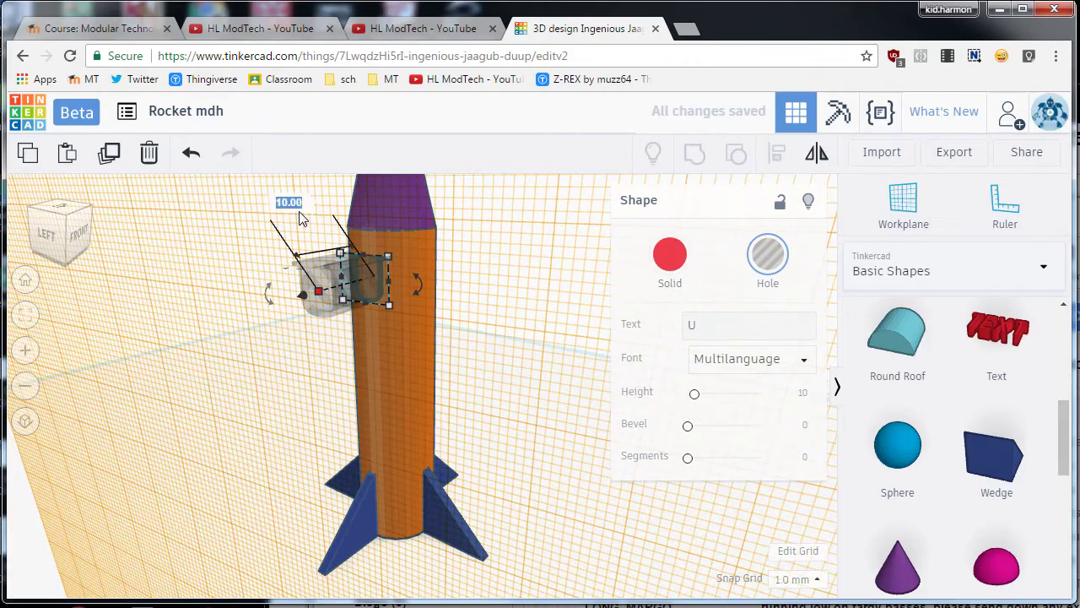
key(Return)
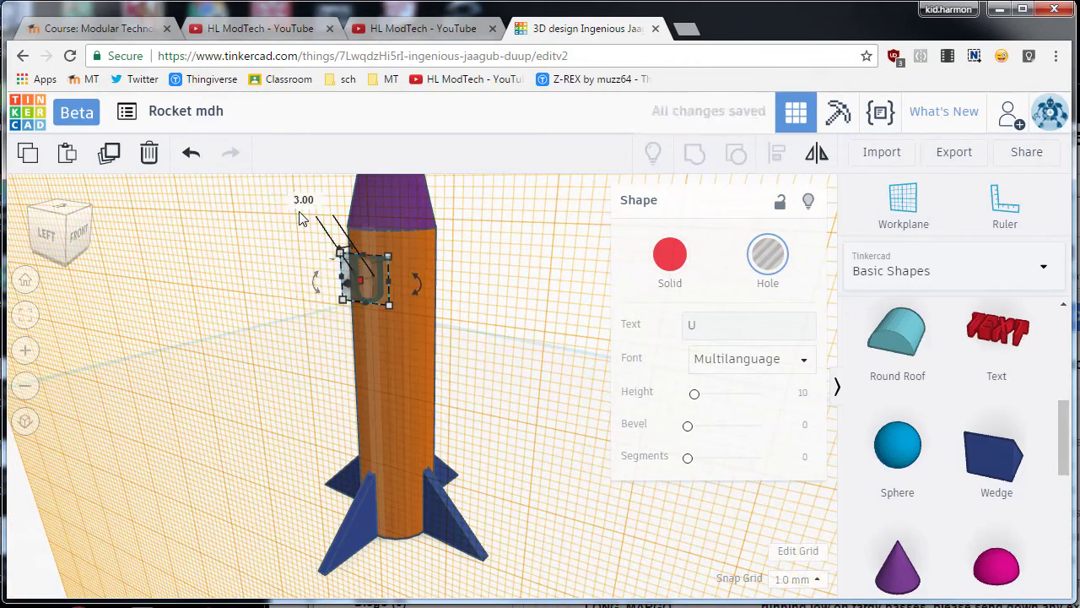
Step: Duplicate the U hole on the rocket body and move the copy straight down until it sits just below the U
right_drag(228, 335, 405, 310)
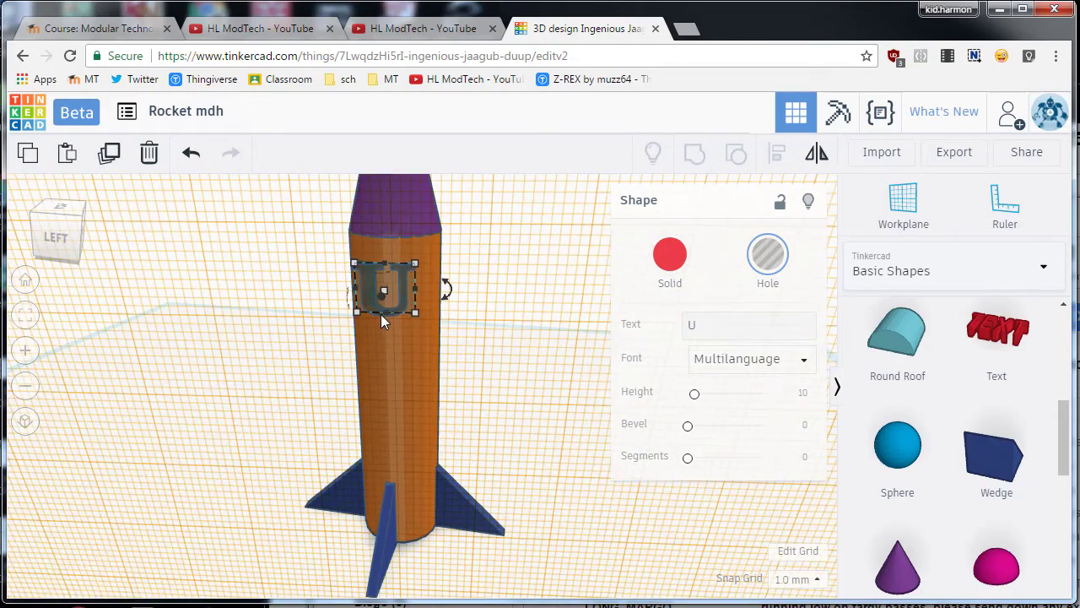
key(ctrl+d)
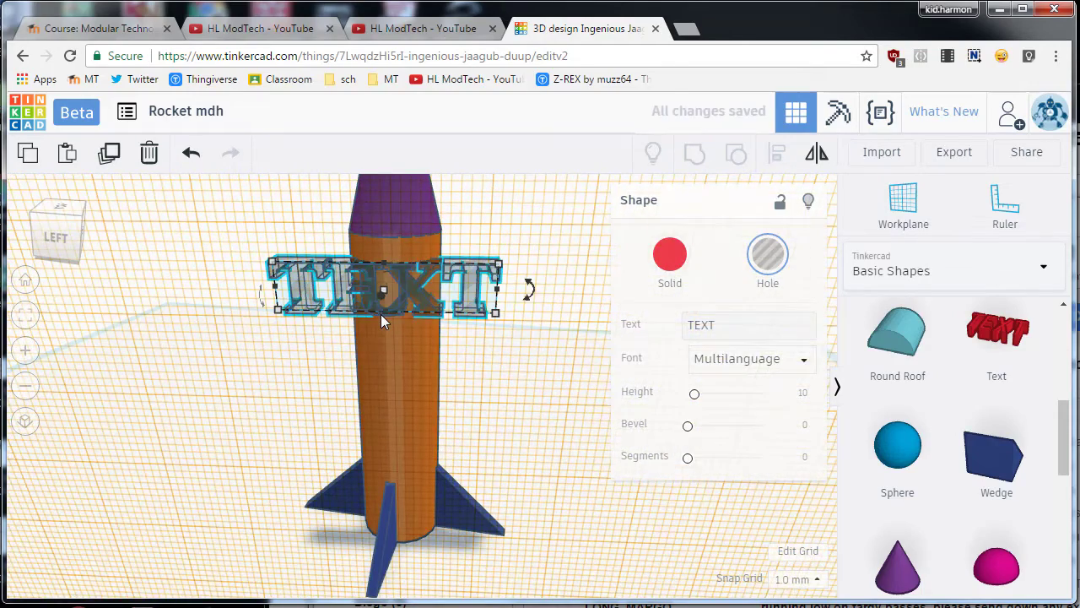
key(Down)
key(Down)
key(Down)
key(Down)
key(Down)
key(Down)
key(Down)
key(Down)
key(Down)
key(Down)
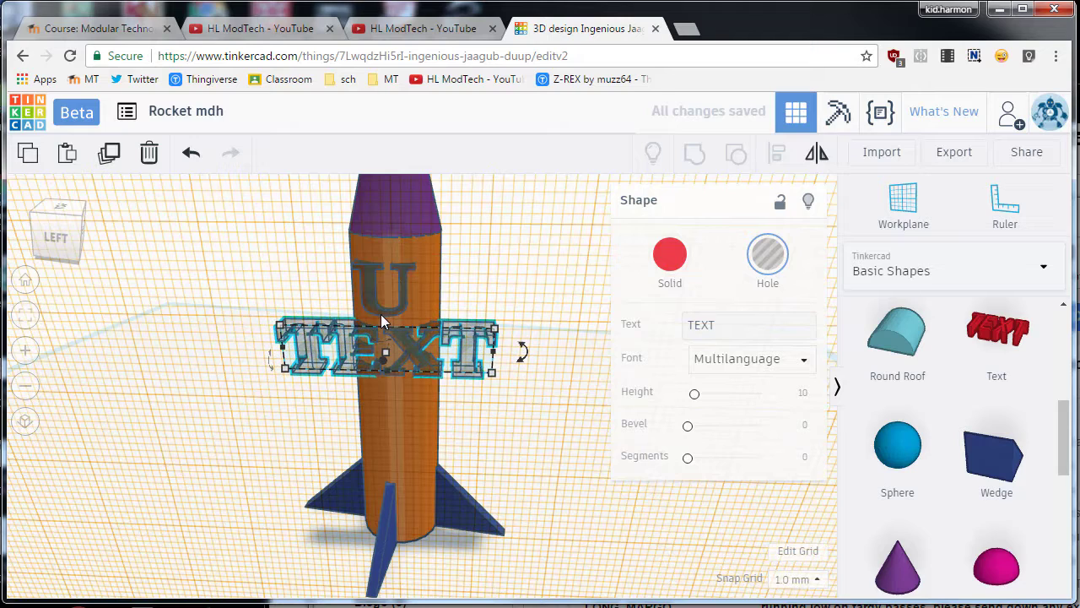
Step: Change the text of the duplicated letter hole to a capital S
click(700, 325)
key(ctrl+a)
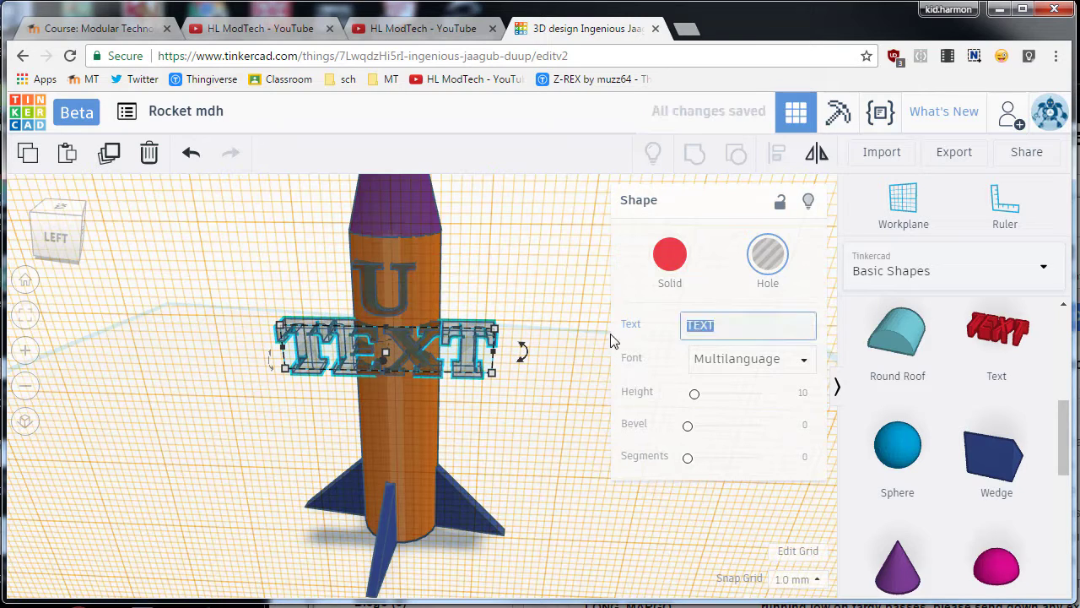
text(S)
key(Return)
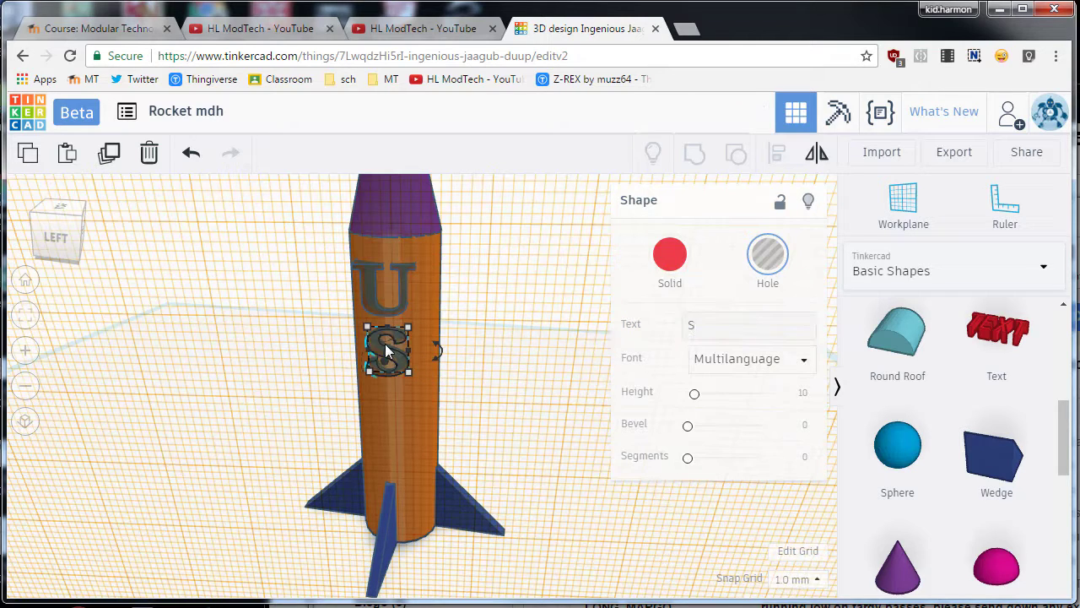
Step: Duplicate the S hole and move the copy straight down the rocket body until it sits just below the S
key(ctrl+d)
key(Down)
key(Down)
key(Down)
key(Down)
key(Down)
key(Down)
key(Down)
key(Down)
key(Down)
key(Down)
key(Down)
key(Down)
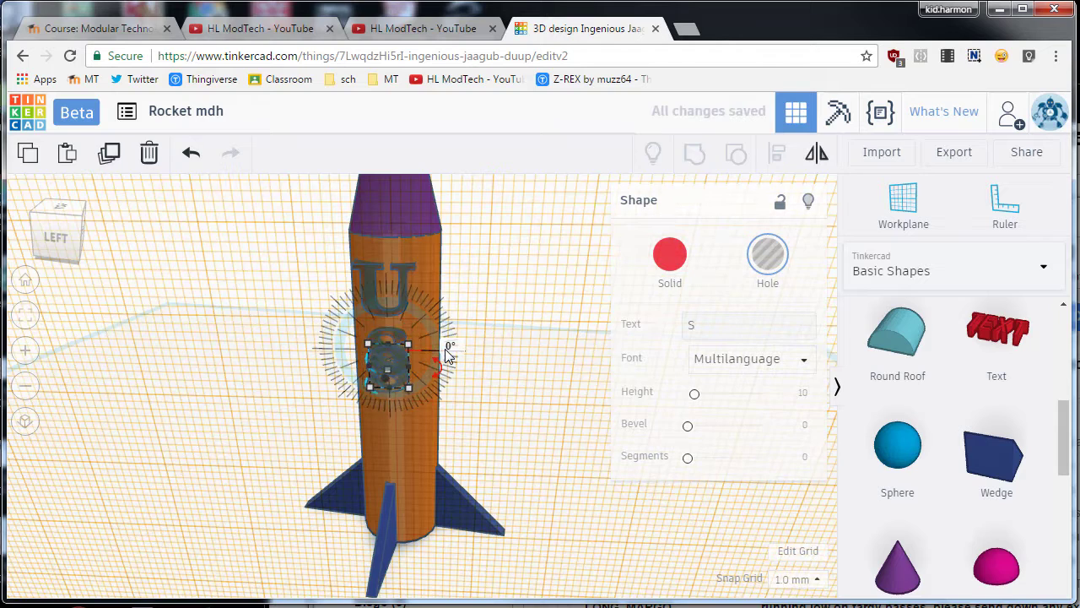
key(Up)
key(Up)
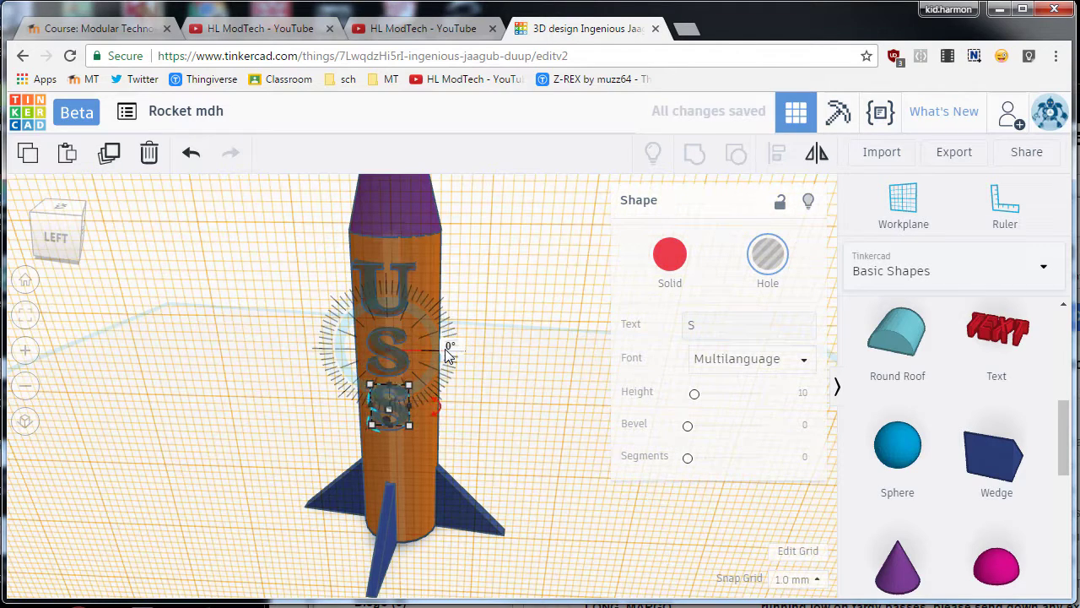
Step: Change the text of the lowest letter hole to a capital A
click(632, 324)
drag(632, 324, 615, 324)
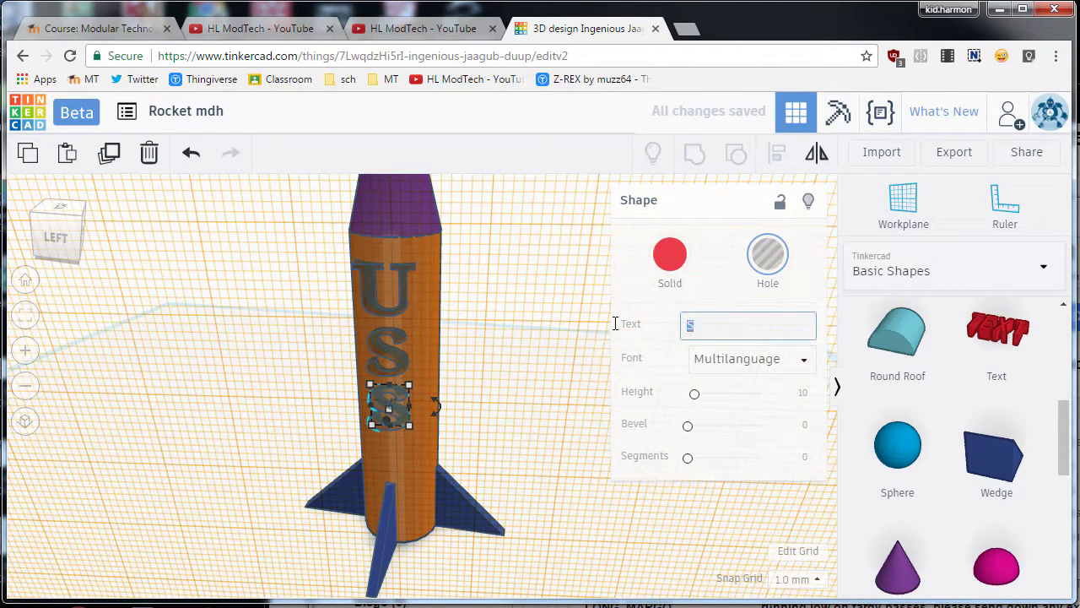
text(A)
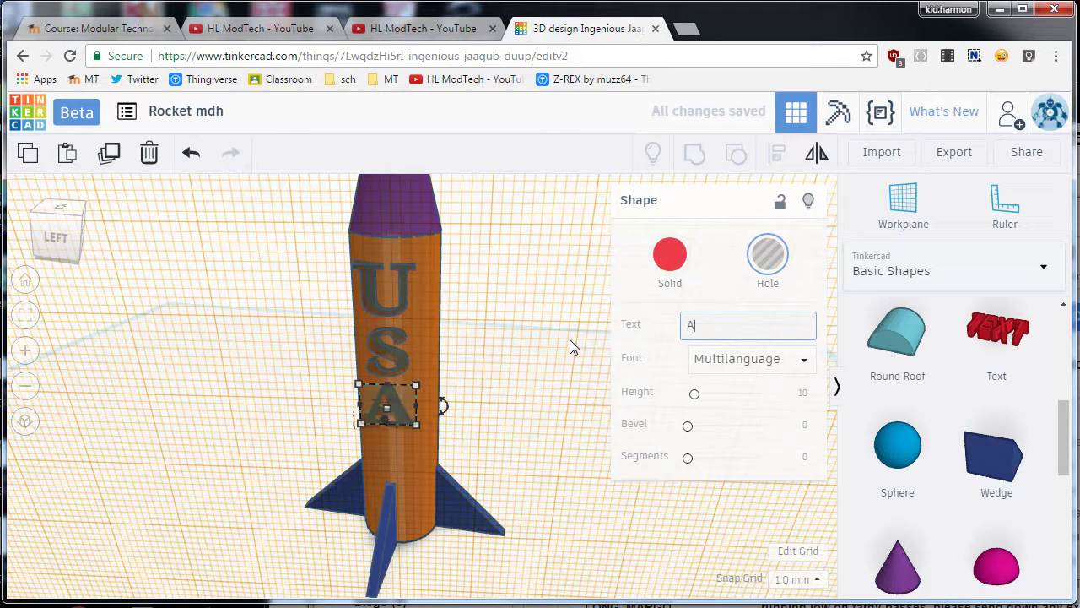
Step: Select the rocket together with its three letter holes and group them to engrave USA into the body
click(473, 331)
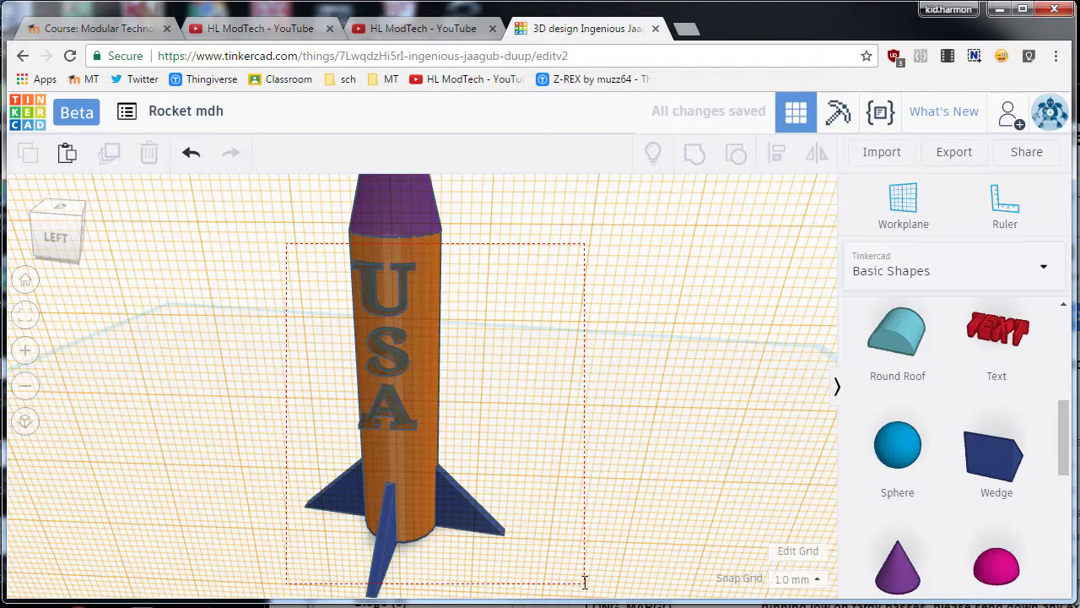
drag(585, 582, 582, 579)
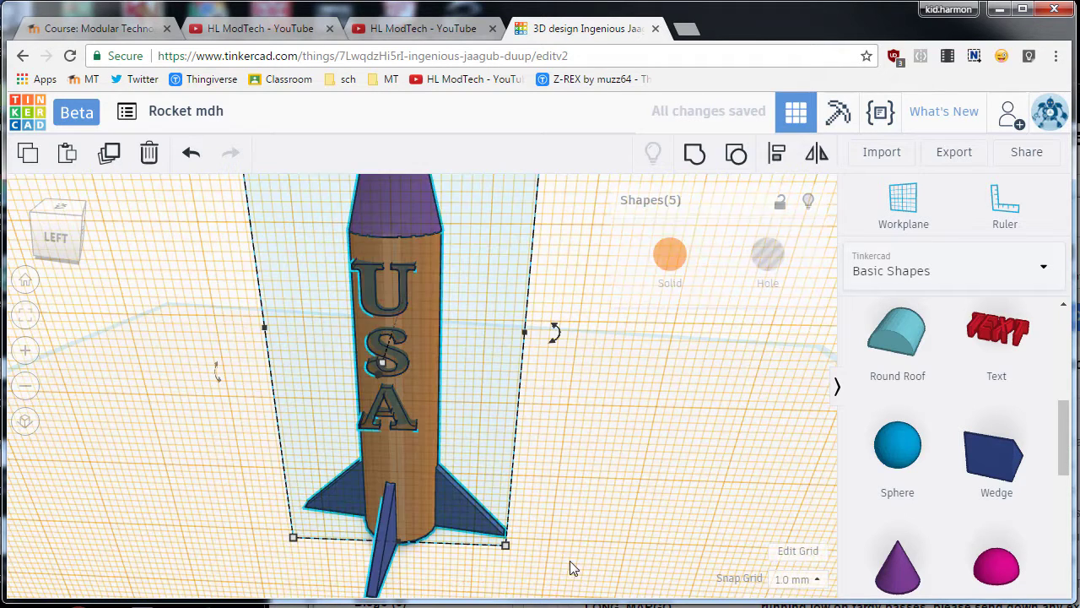
click(694, 156)
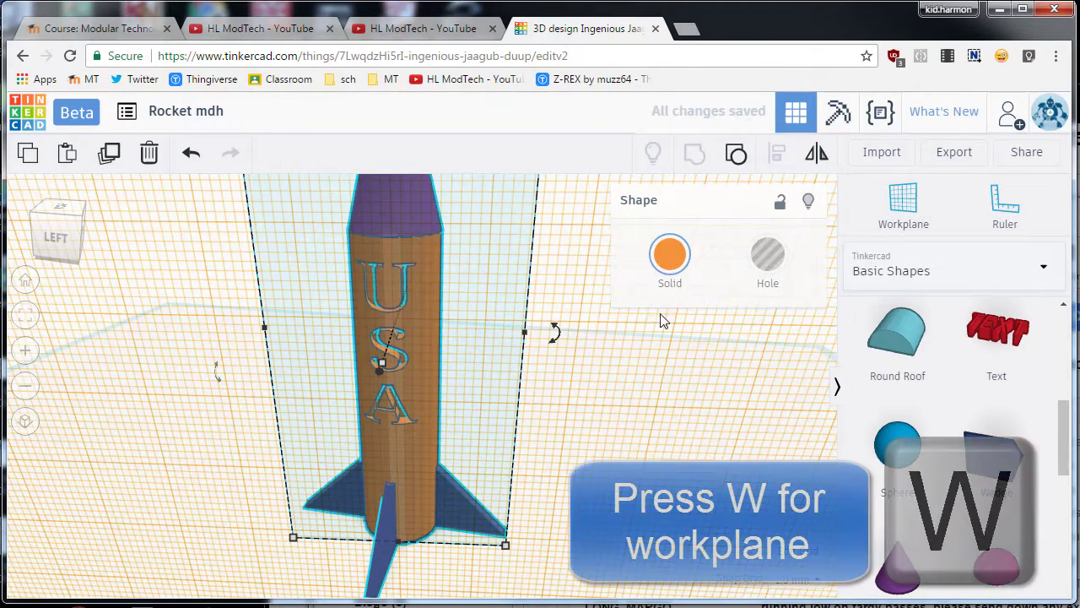
Step: Reset the workplane to the default ground plane and raise the grouped rocket 11 mm above it
right_drag(663, 418, 568, 413)
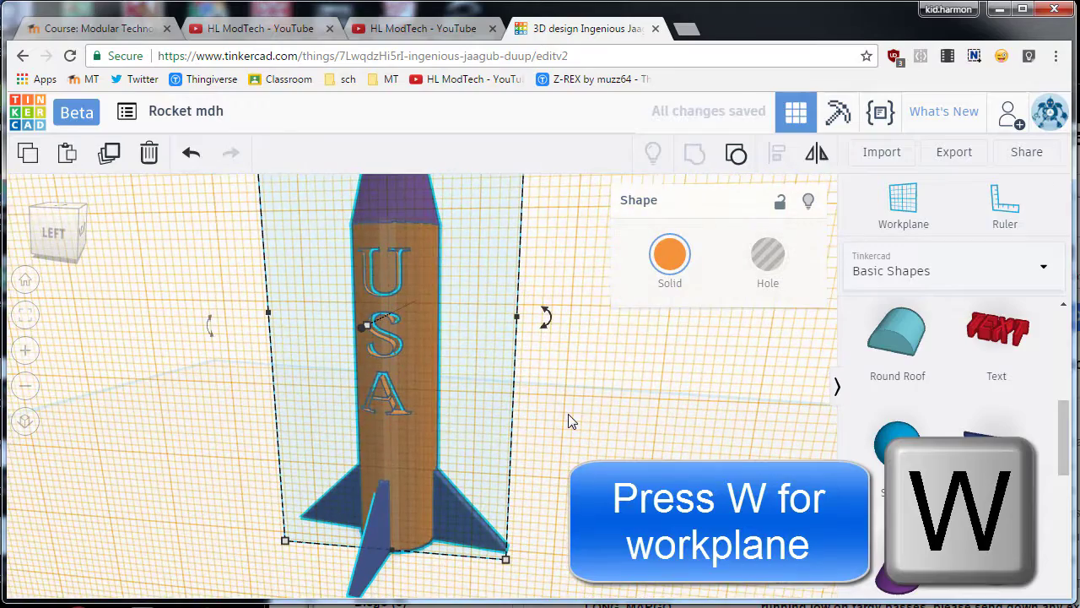
key(w)
right_drag(629, 456, 641, 450)
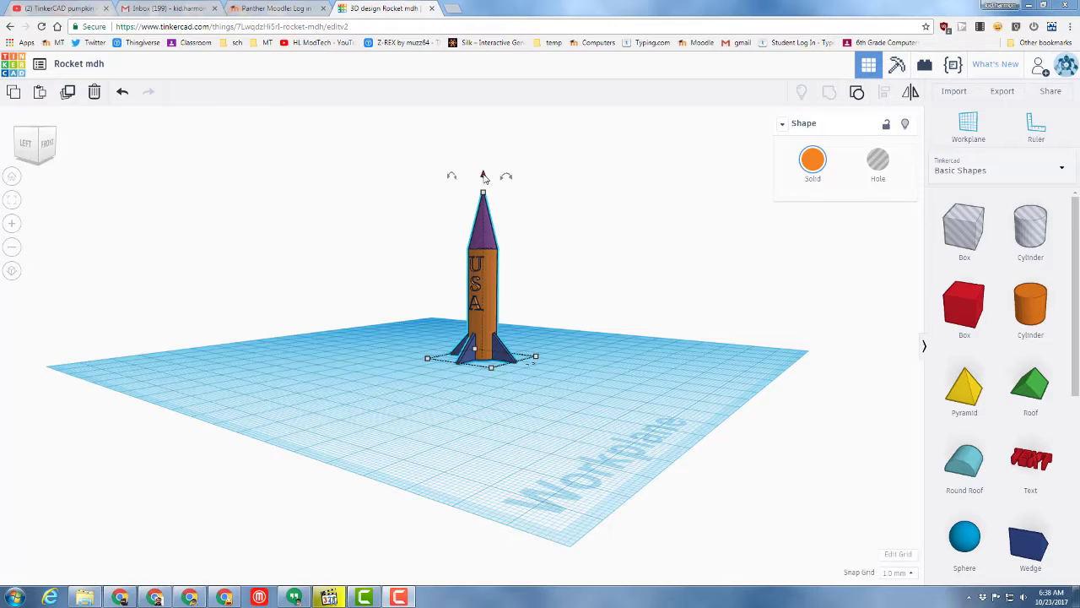
drag(484, 177, 486, 152)
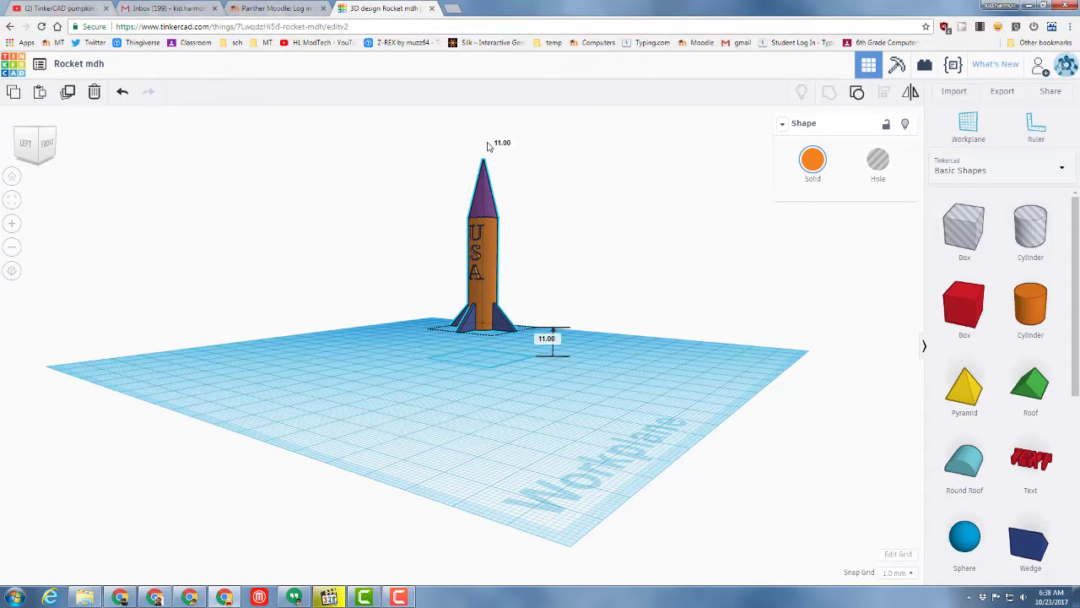
Step: Place a new workplane on the flat underside of the rocket body
click(48, 160)
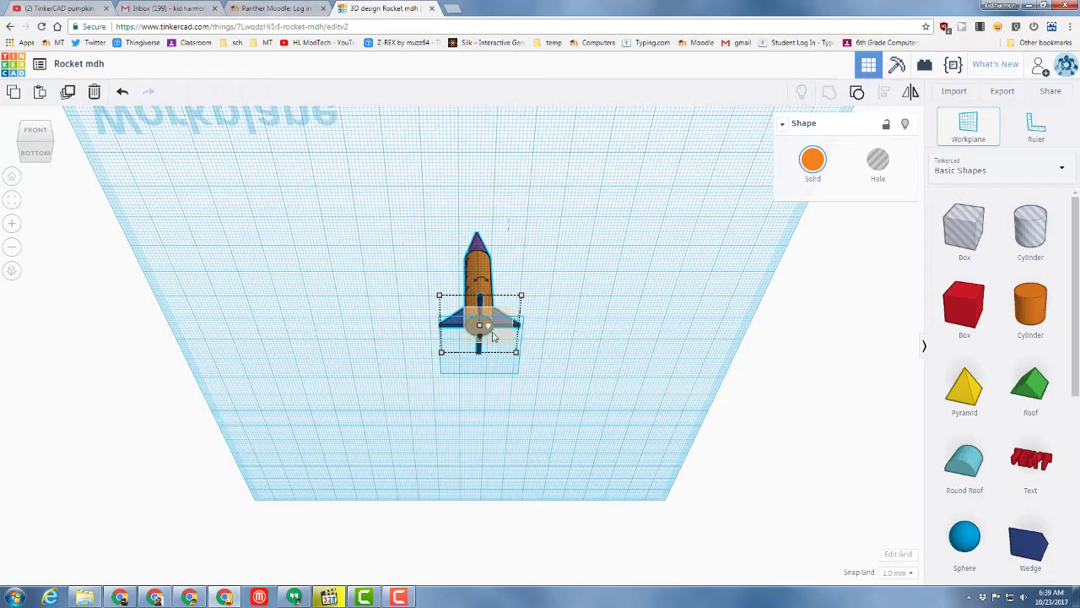
scroll(498, 329, up, 3)
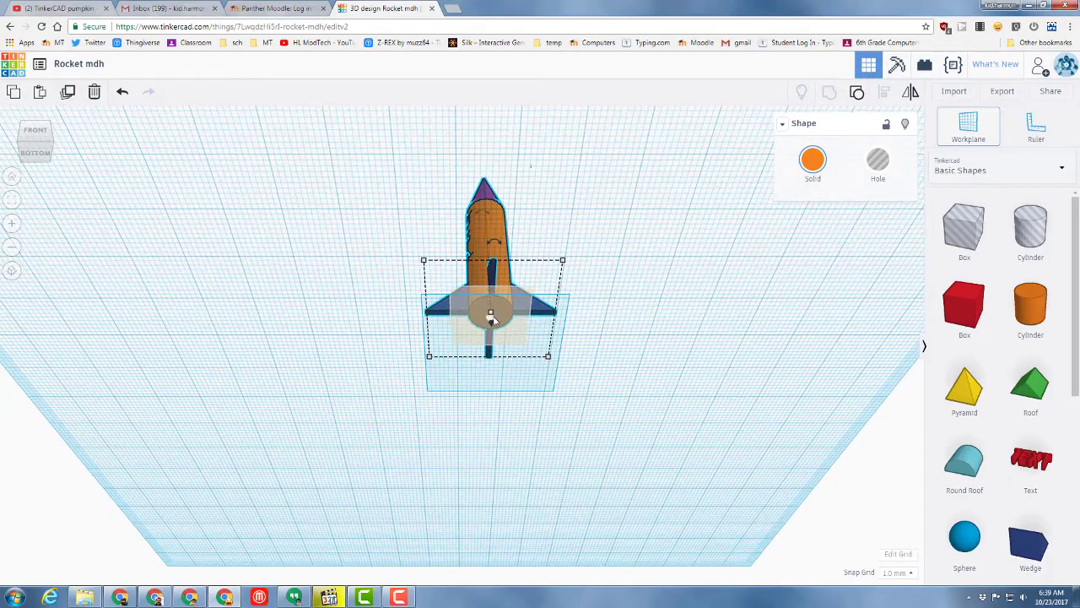
click(494, 318)
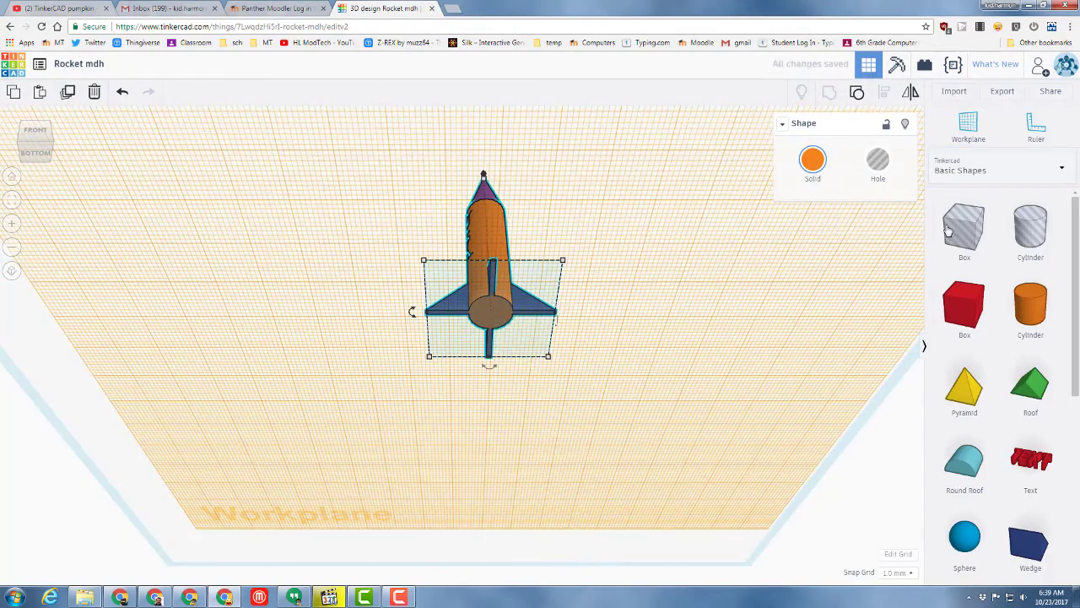
Step: Add a Rock Mountain from the Community Shape Generators to the workplane under the rocket
click(946, 173)
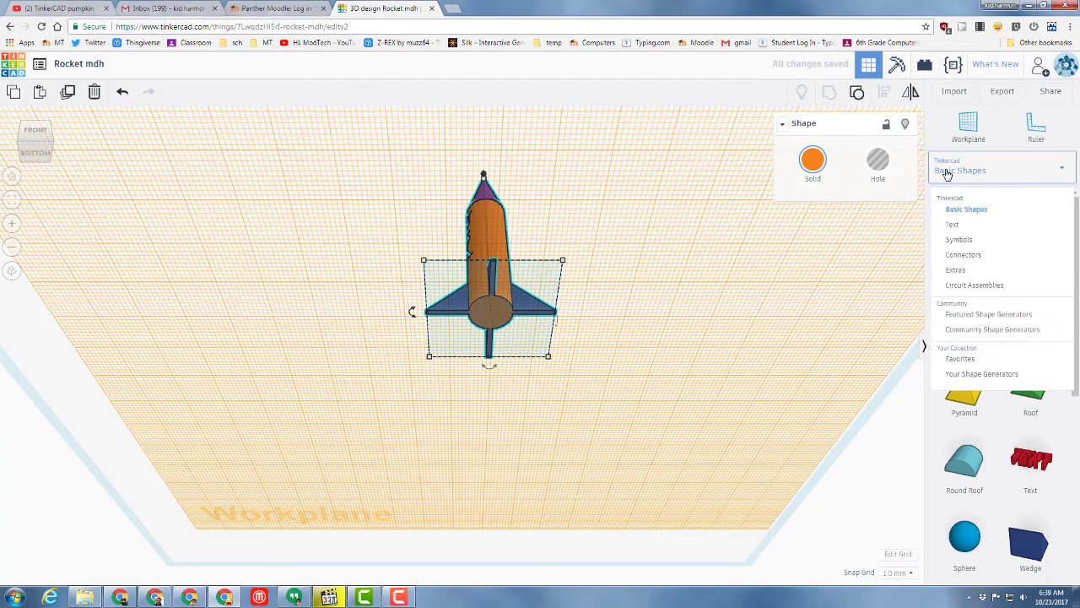
click(970, 331)
scroll(983, 323, down, 10)
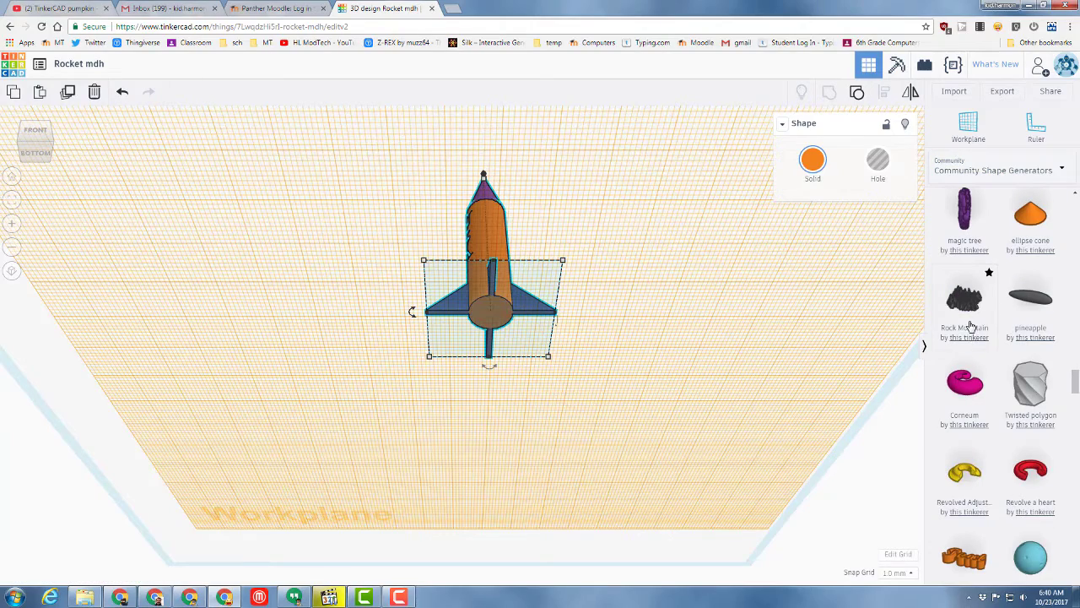
drag(969, 316, 521, 373)
scroll(529, 335, down, 3)
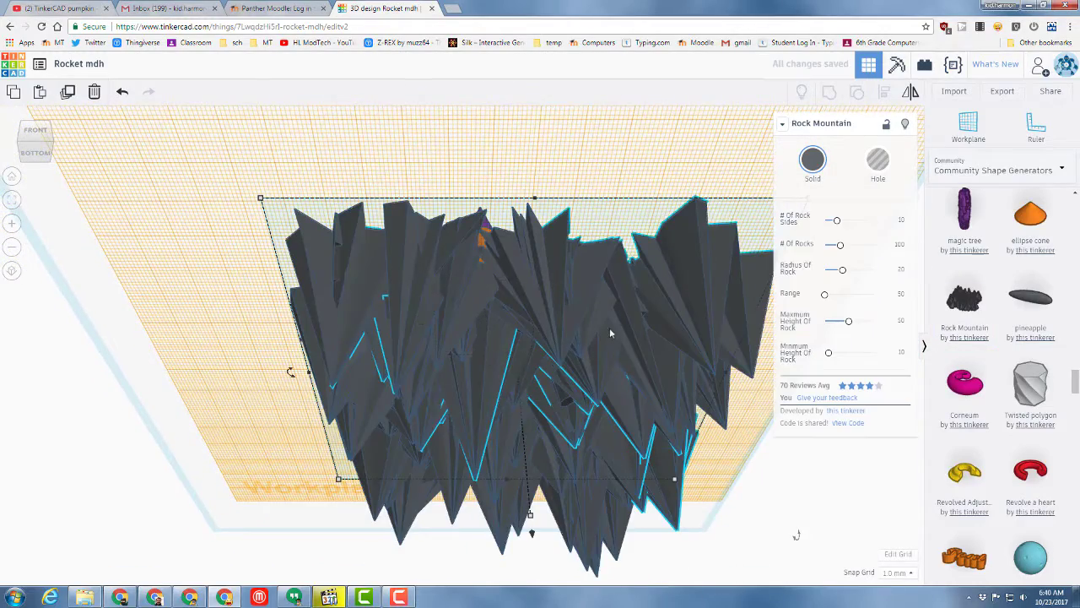
Step: Shrink the Rock Mountain's footprint to about 18 by 36 mm
drag(261, 199, 429, 420)
drag(695, 420, 479, 424)
scroll(494, 488, down, 1)
scroll(494, 493, down, 2)
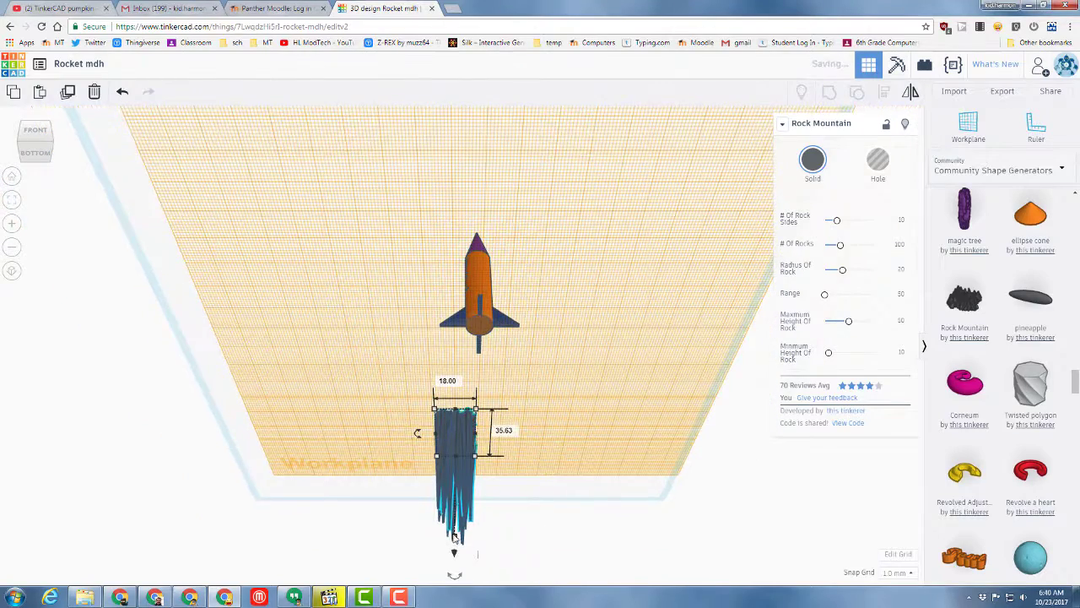
Step: Move the Rock Mountain onto the rocket's underside and resize its footprint to about 9 by 10 mm to fit the body
drag(454, 538, 476, 357)
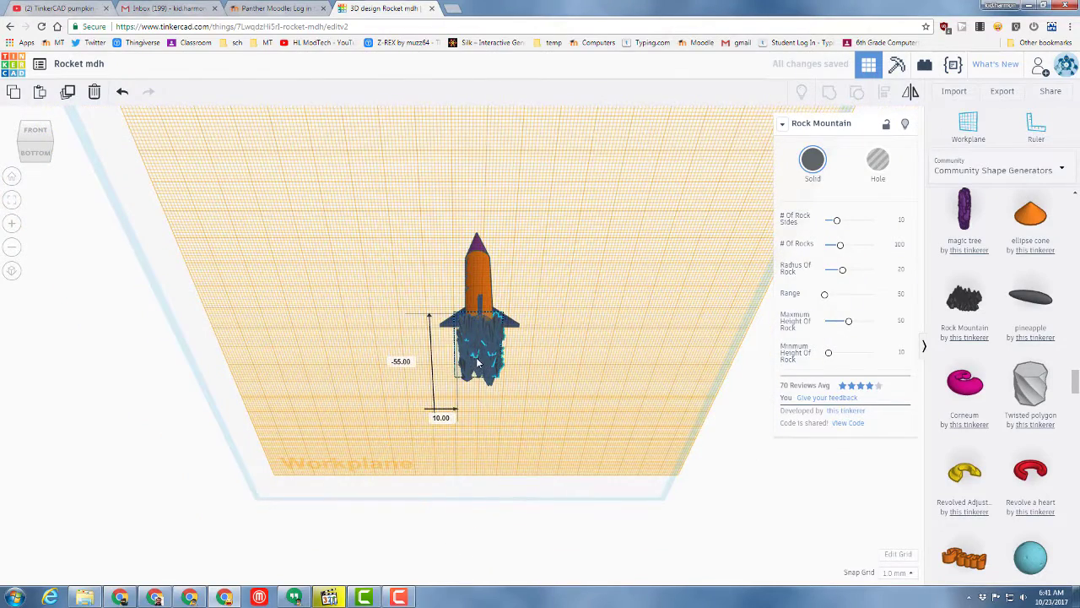
click(36, 144)
drag(476, 397, 477, 316)
drag(608, 241, 563, 248)
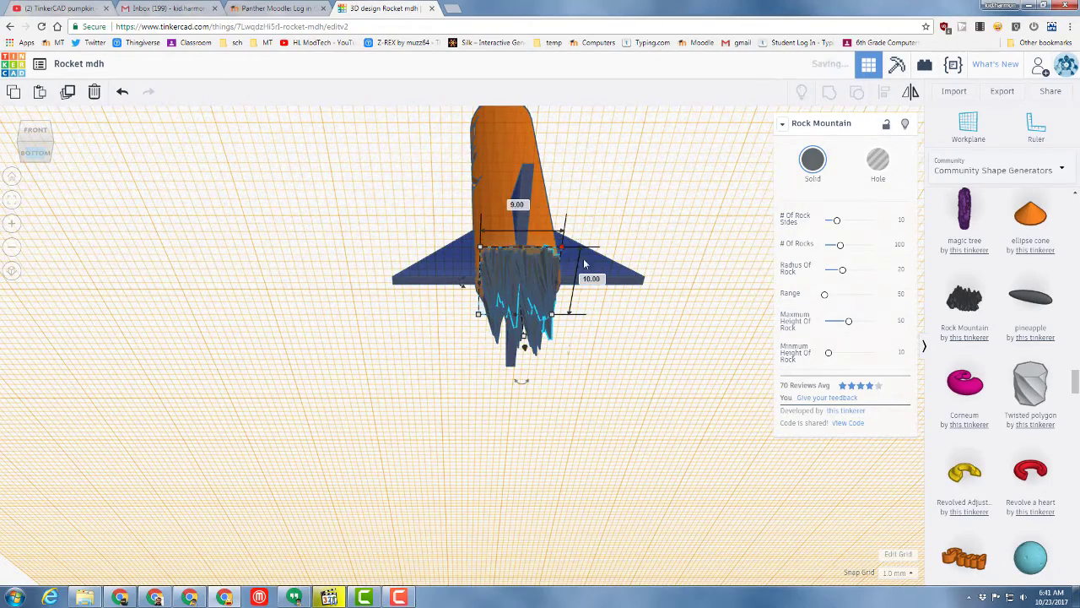
Step: Colour the Rock Mountain shape red so it looks like exhaust flames
click(813, 162)
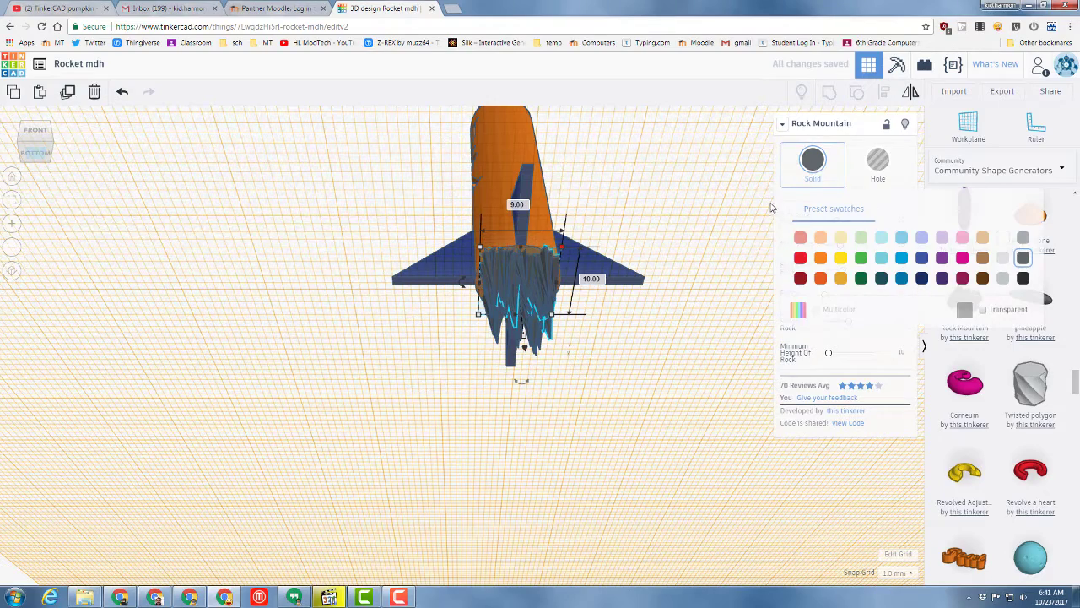
click(801, 258)
right_drag(603, 345, 573, 359)
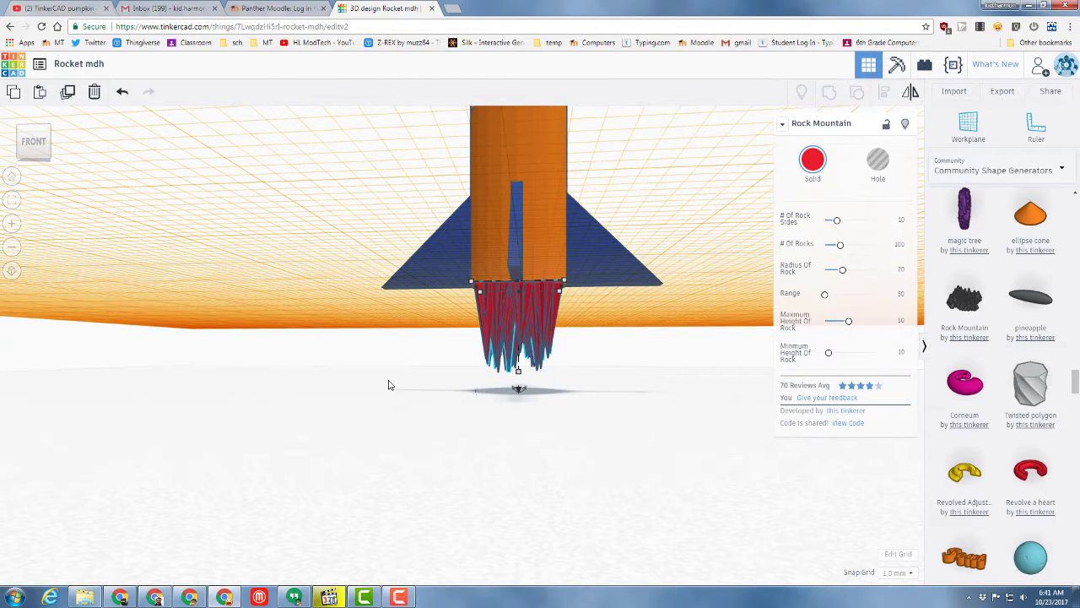
Step: Return the workplane from the rocket's underside to the default ground plane
key(w)
click(326, 351)
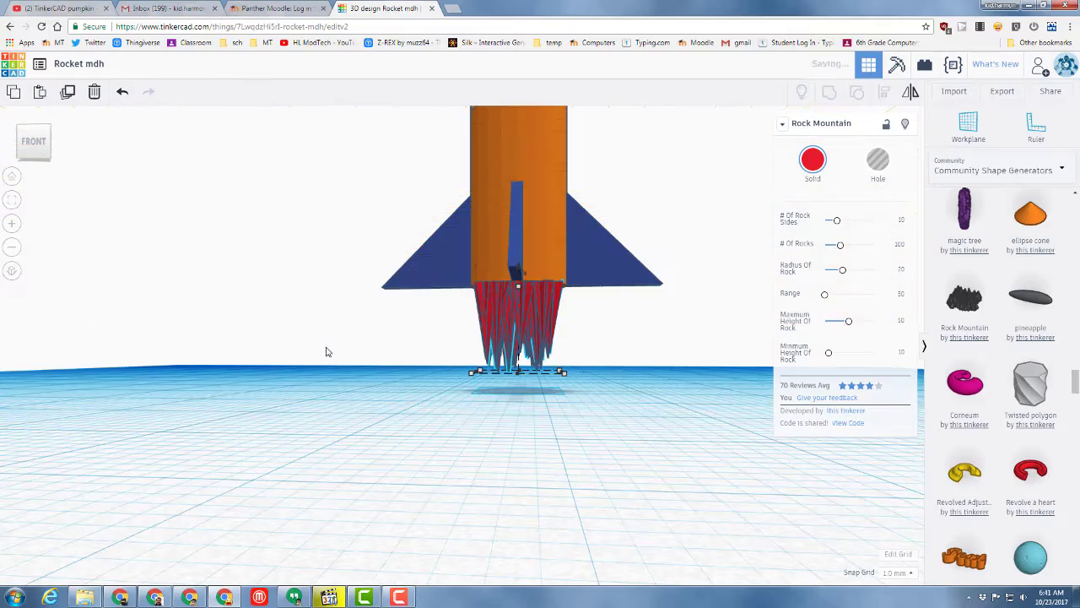
right_drag(329, 358, 482, 398)
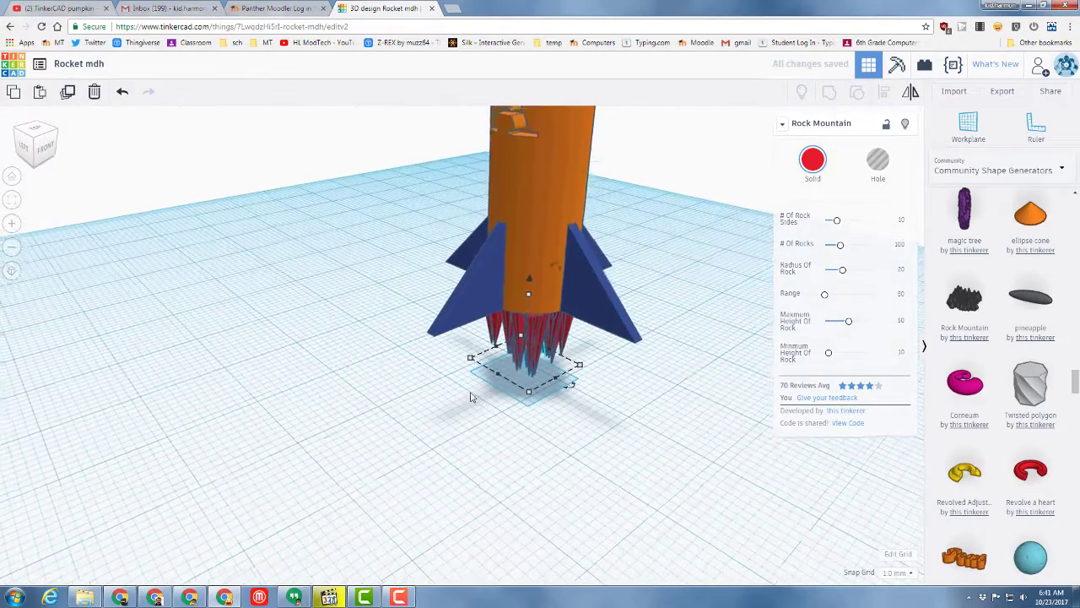
Step: Narrow the red flame shape slightly so it fits within the rocket's base, and inspect the rocket from several sides
right_drag(641, 394, 469, 346)
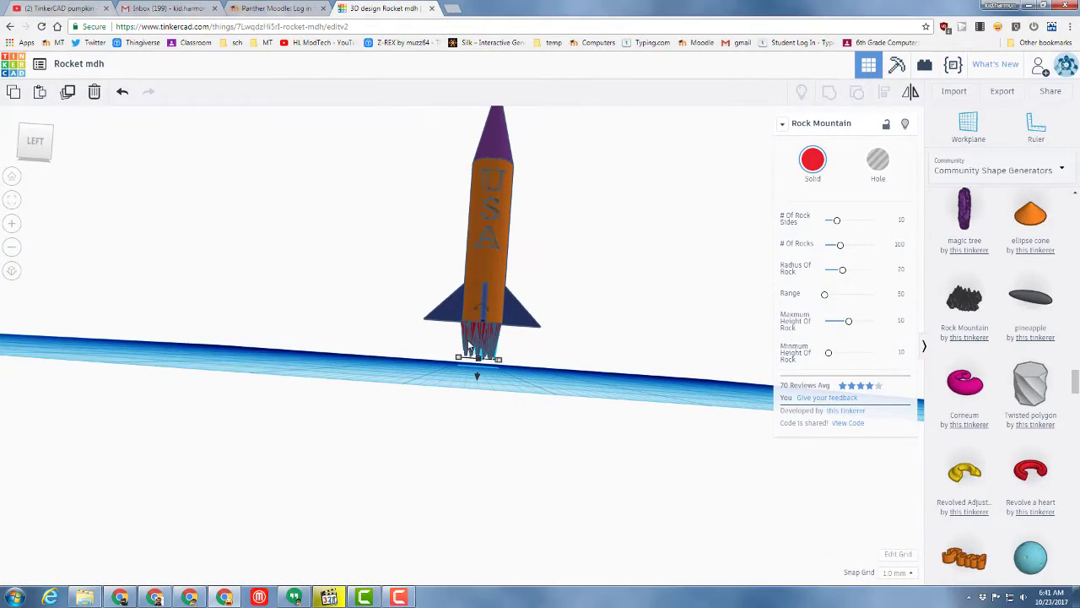
drag(461, 360, 465, 360)
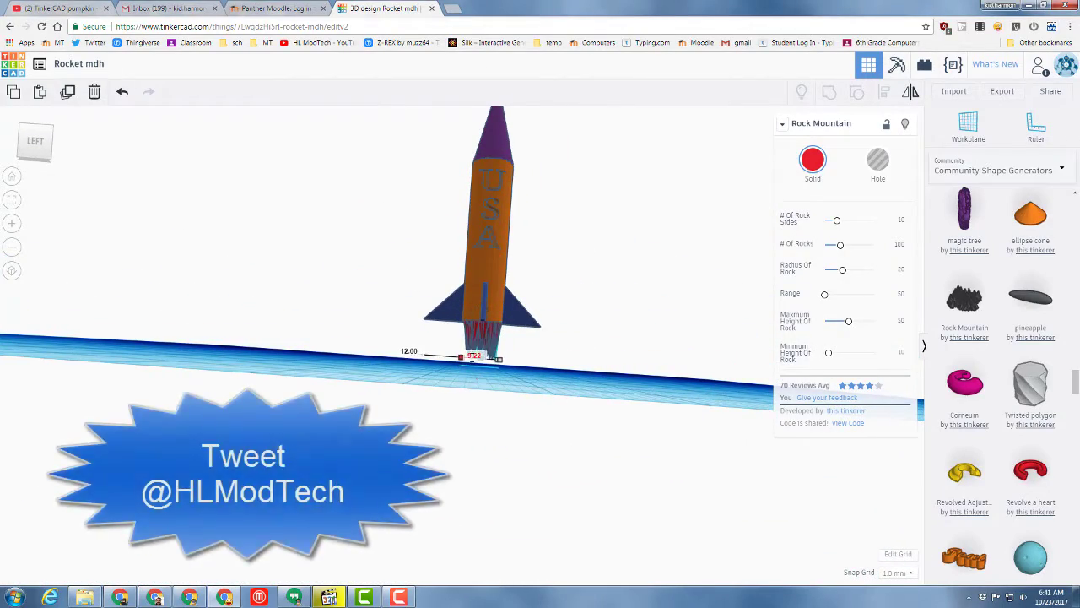
right_drag(593, 314, 414, 361)
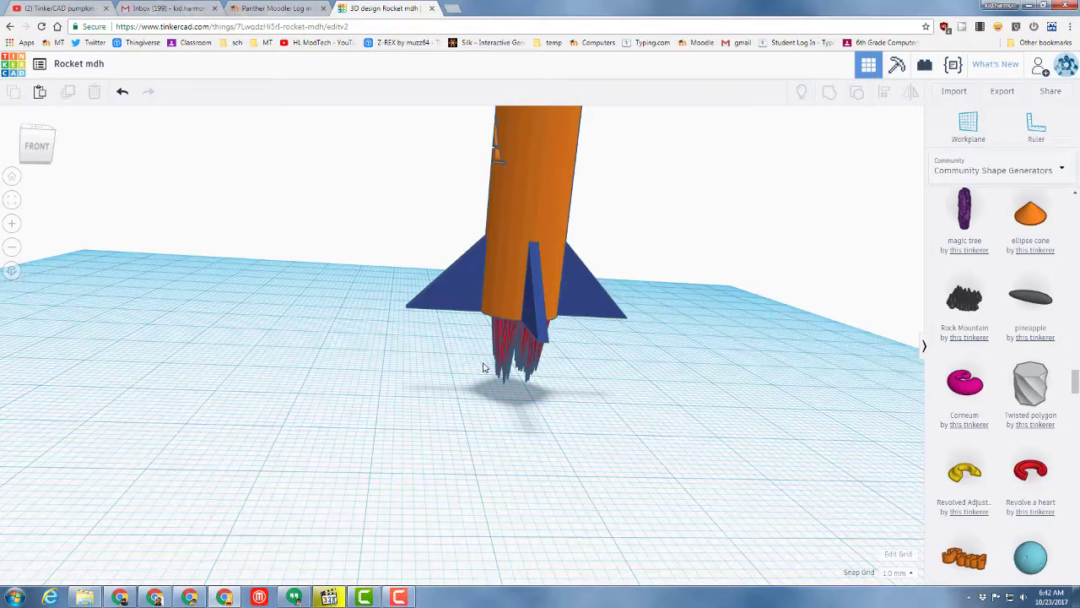
right_drag(481, 366, 463, 353)
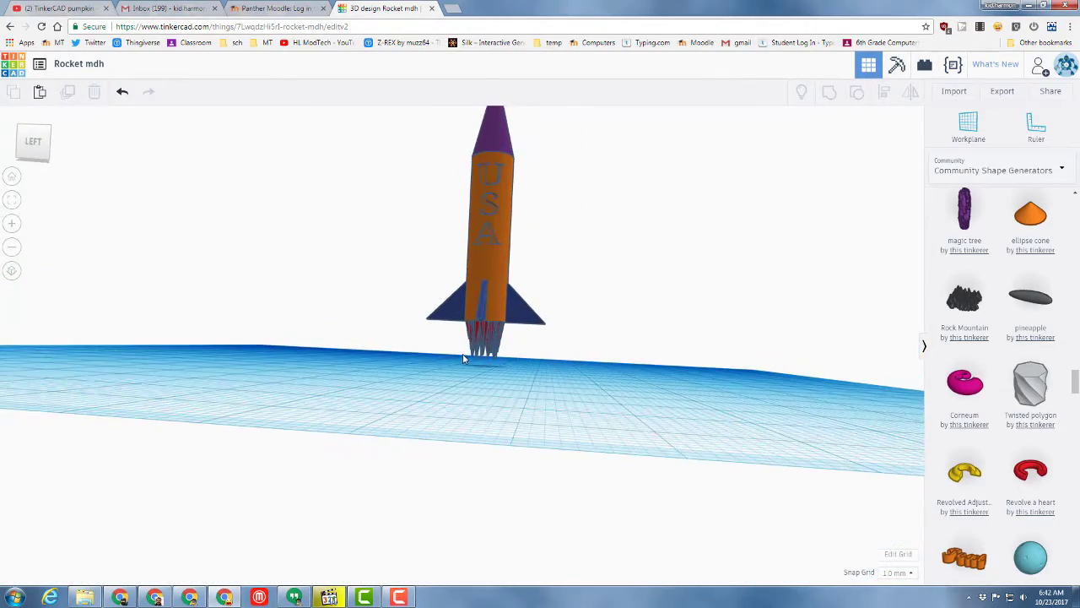